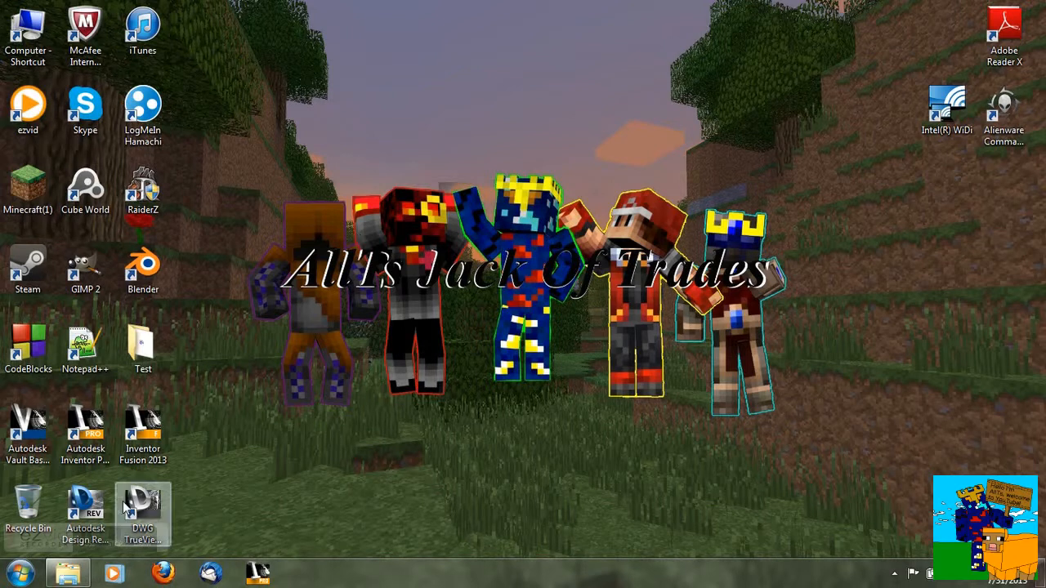
# - Open the MinecraftPlayer Blender file from the Minecraft Stuff\Blender folder
pyautogui.click(68, 573)
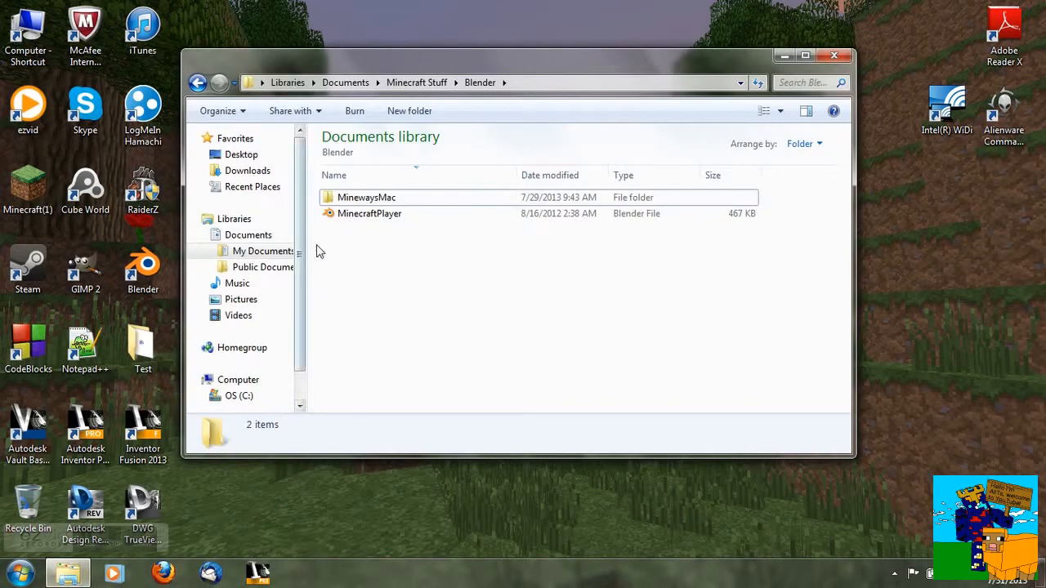
pyautogui.click(367, 221)
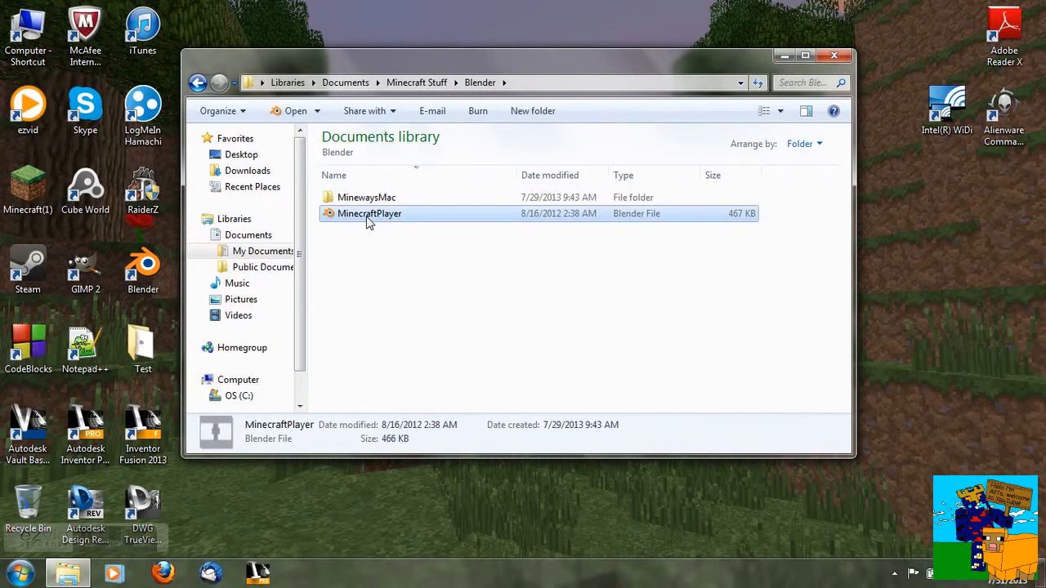
pyautogui.doubleClick(382, 224)
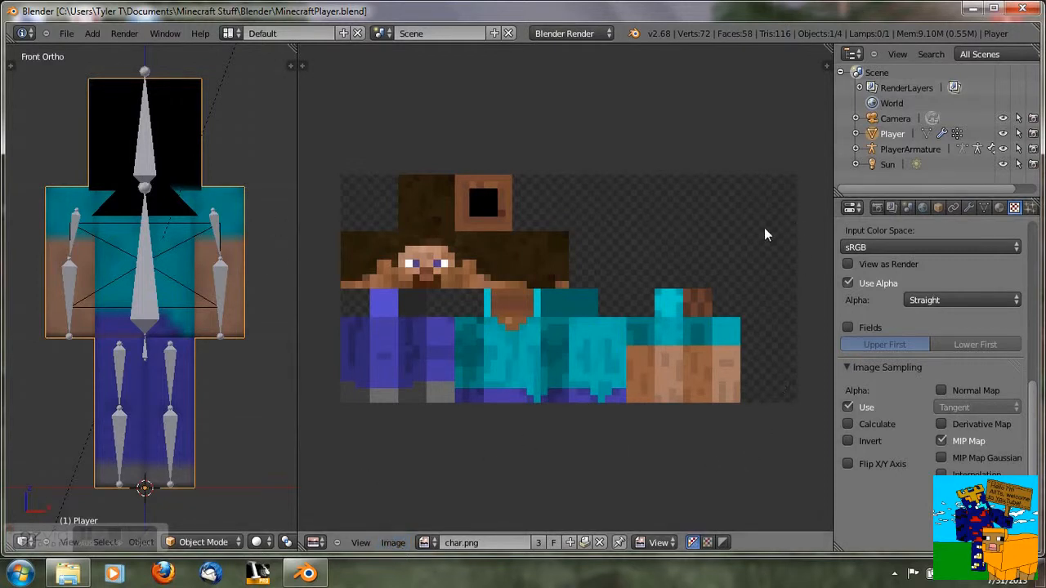
# - Replace the character texture image with skin_Christmas_ore_king.png from the Skins\AllTs folder
pyautogui.click(393, 543)
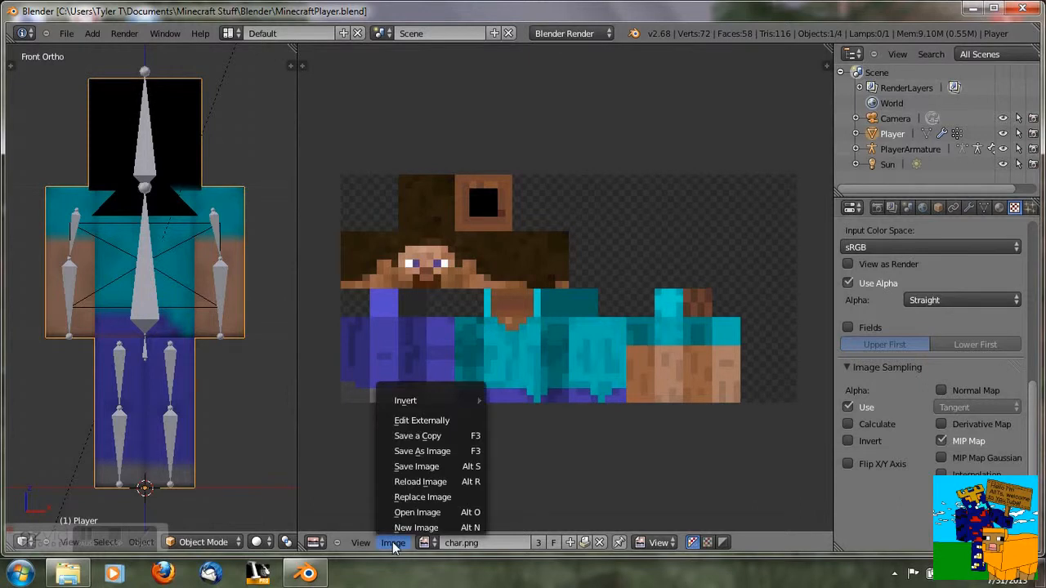
pyautogui.click(420, 495)
pyautogui.click(64, 170)
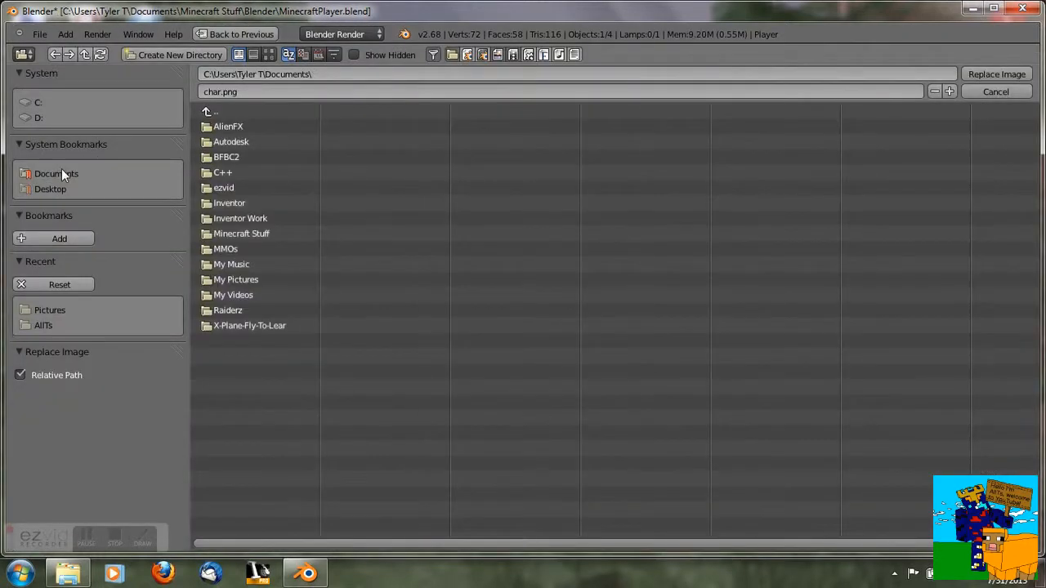
pyautogui.click(251, 232)
pyautogui.click(236, 218)
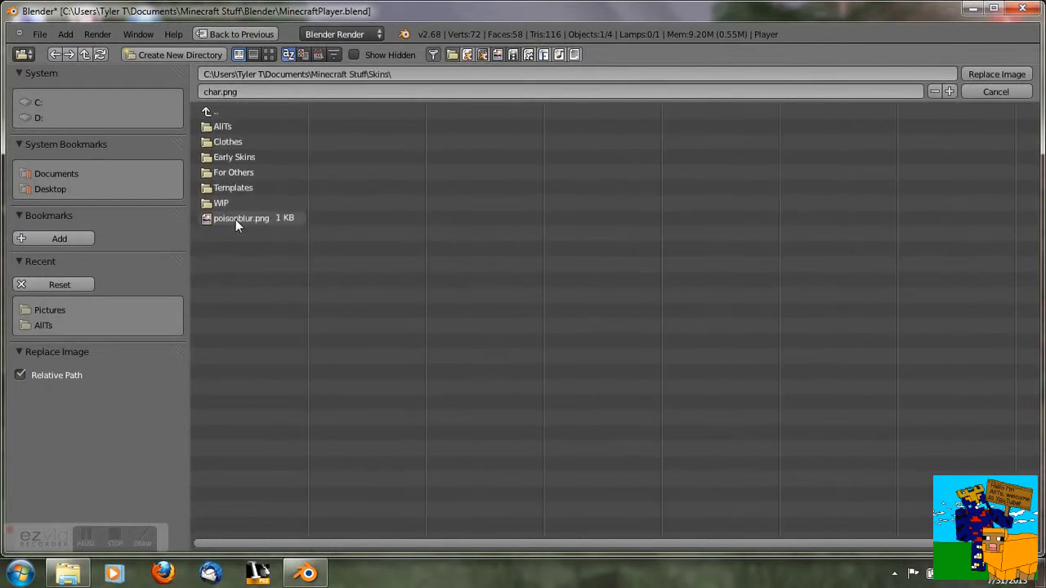
pyautogui.click(234, 126)
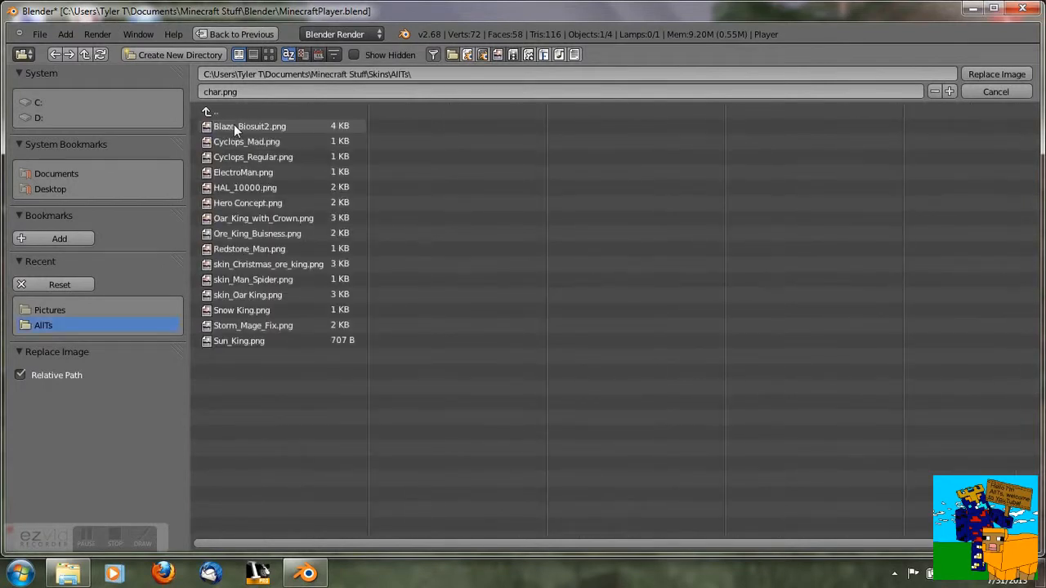
pyautogui.doubleClick(295, 264)
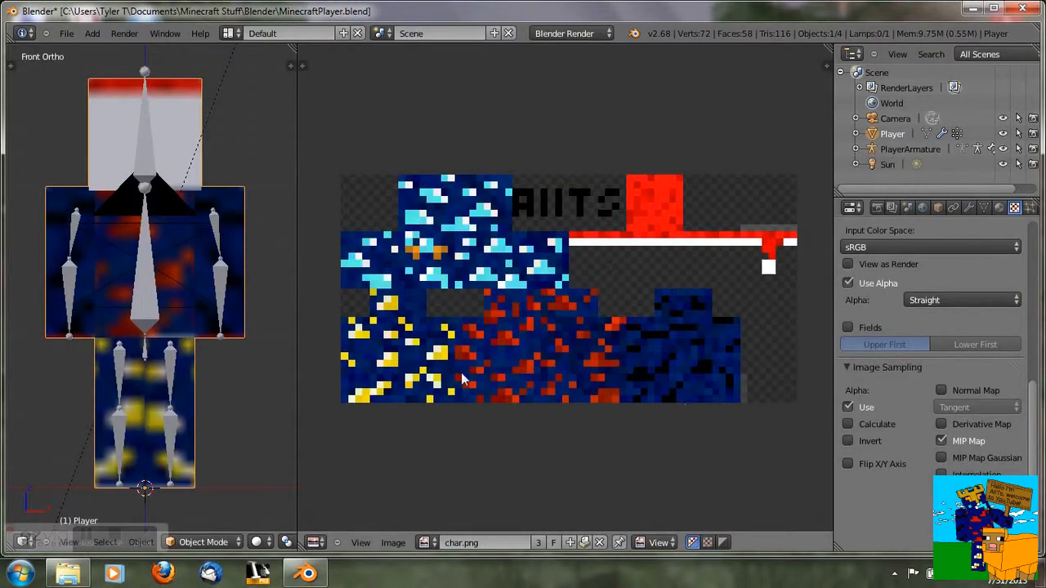
# - Switch the player armature into Pose Mode
pyautogui.moveTo(230, 101)
pyautogui.mouseDown(button='middle')
pyautogui.moveTo(221, 145)
pyautogui.moveTo(204, 123)
pyautogui.moveTo(233, 116)
pyautogui.mouseUp(button='middle')
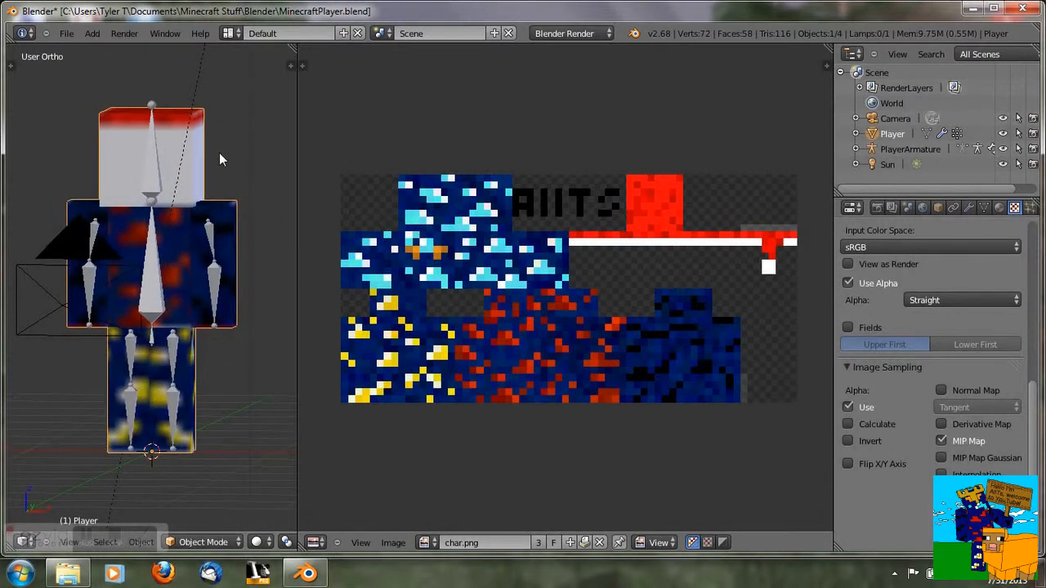
pyautogui.moveTo(220, 156); pyautogui.dragTo(262, 74, button='middle')
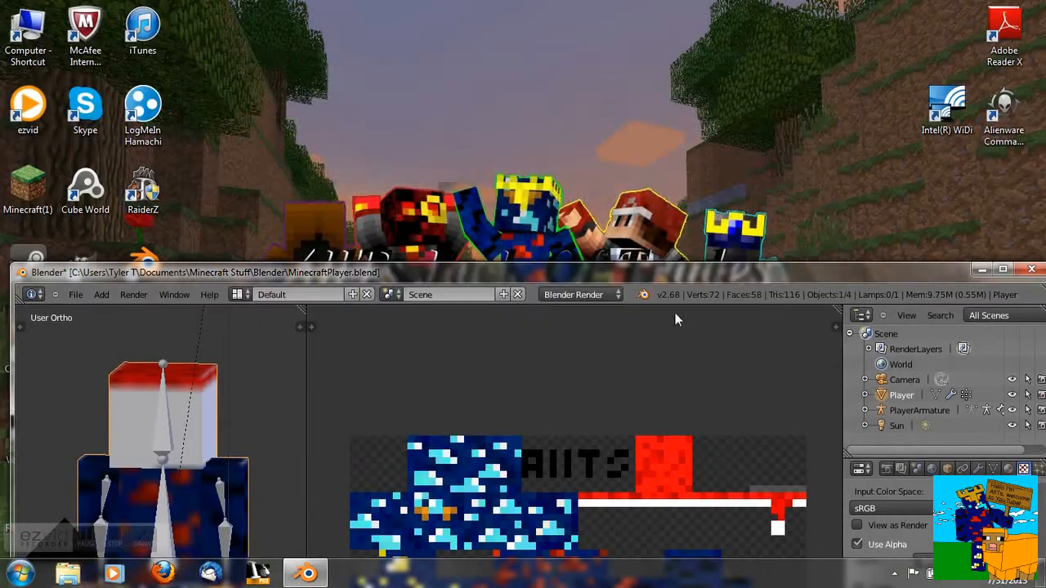
pyautogui.moveTo(663, 271); pyautogui.dragTo(659, 2)
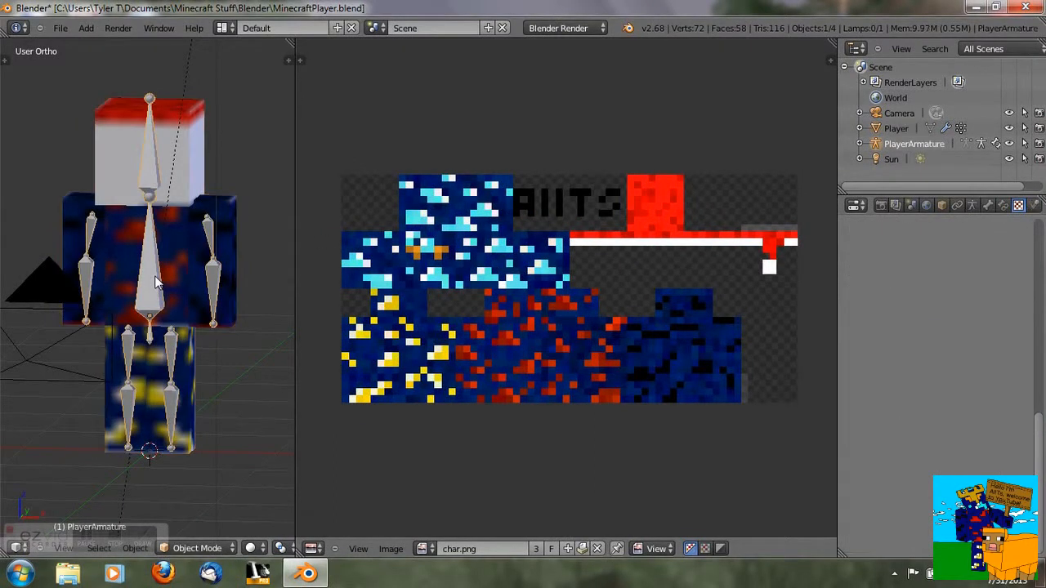
pyautogui.click(229, 549)
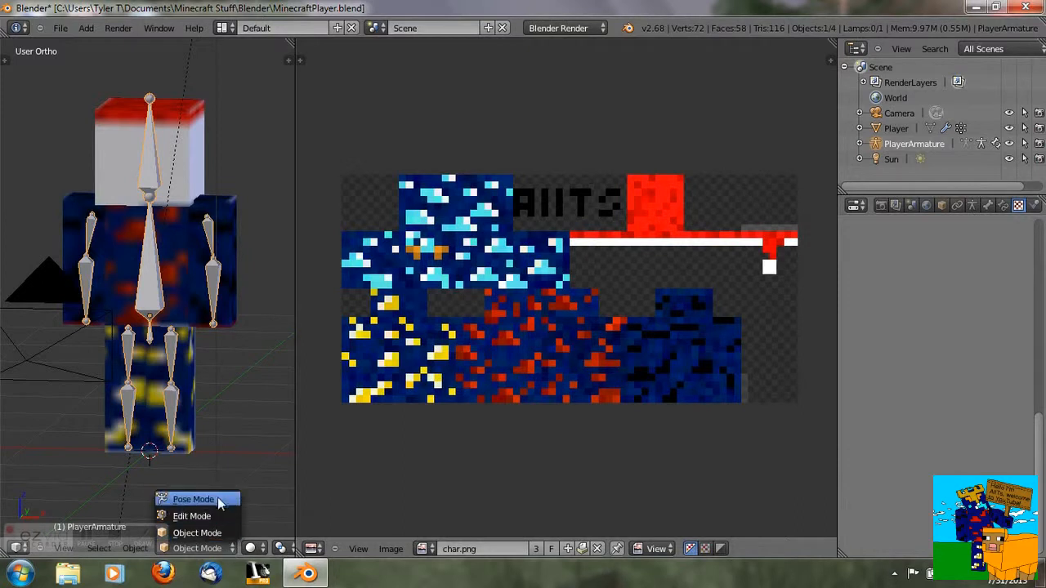
pyautogui.click(213, 500)
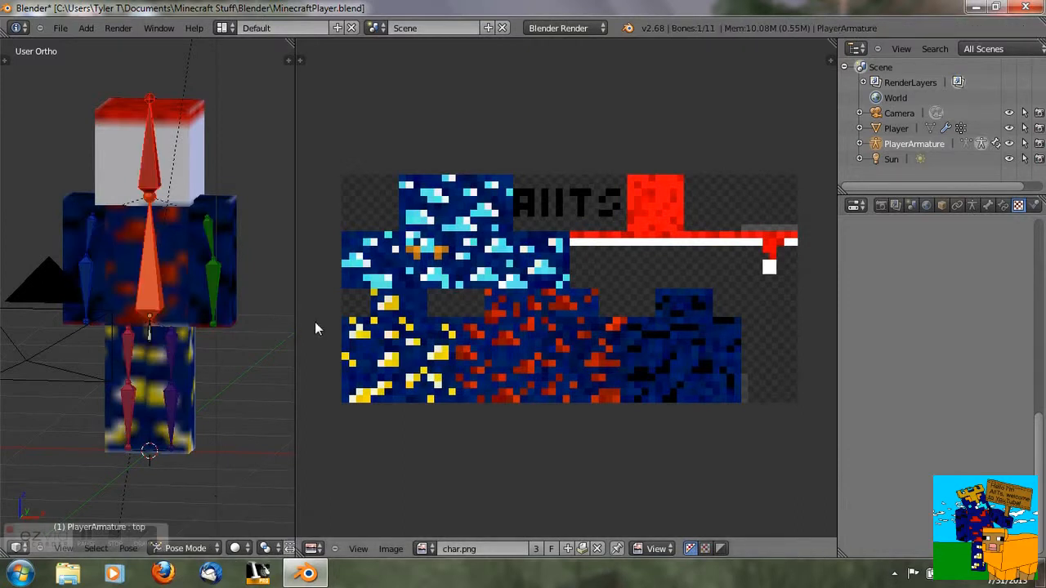
# - Enlarge the 3D viewport by moving its border into the image editor area
pyautogui.moveTo(296, 323); pyautogui.dragTo(637, 323)
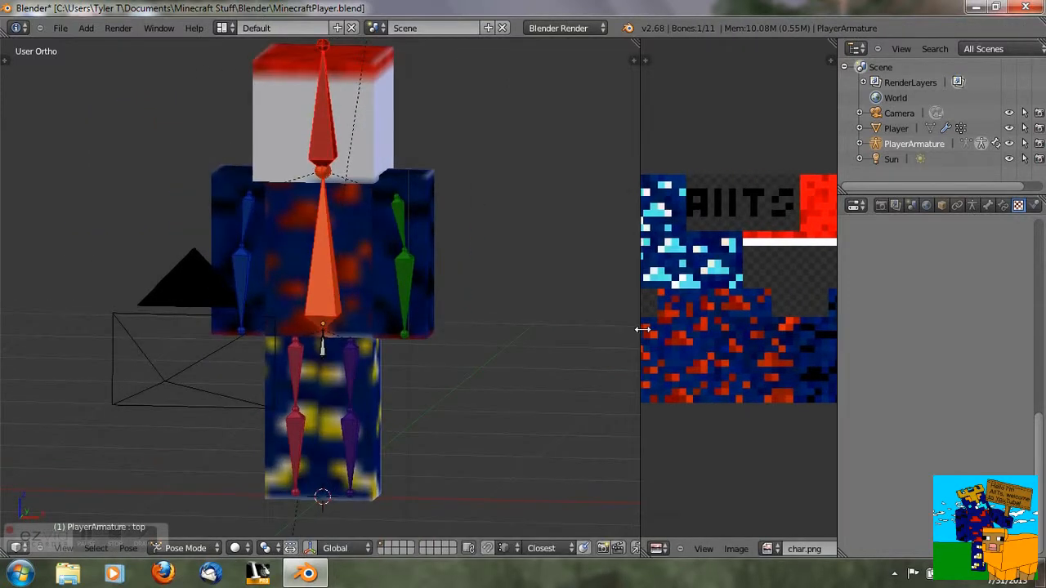
pyautogui.moveTo(565, 186); pyautogui.dragTo(460, 273, button='middle')
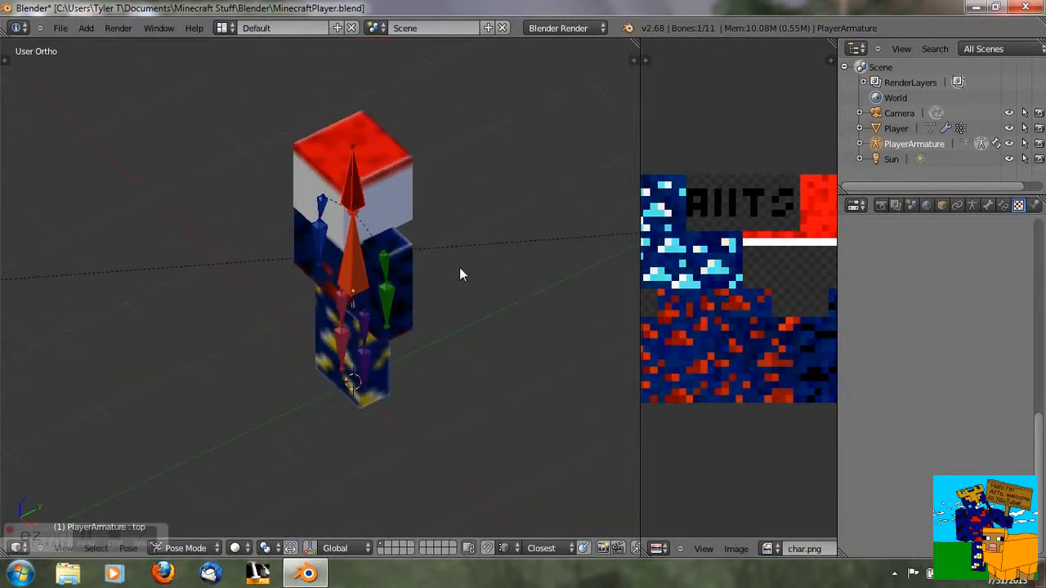
pyautogui.moveTo(466, 236); pyautogui.dragTo(453, 203, button='middle')
pyautogui.moveTo(438, 237); pyautogui.dragTo(316, 218, button='middle')
pyautogui.rightClick(330, 247)
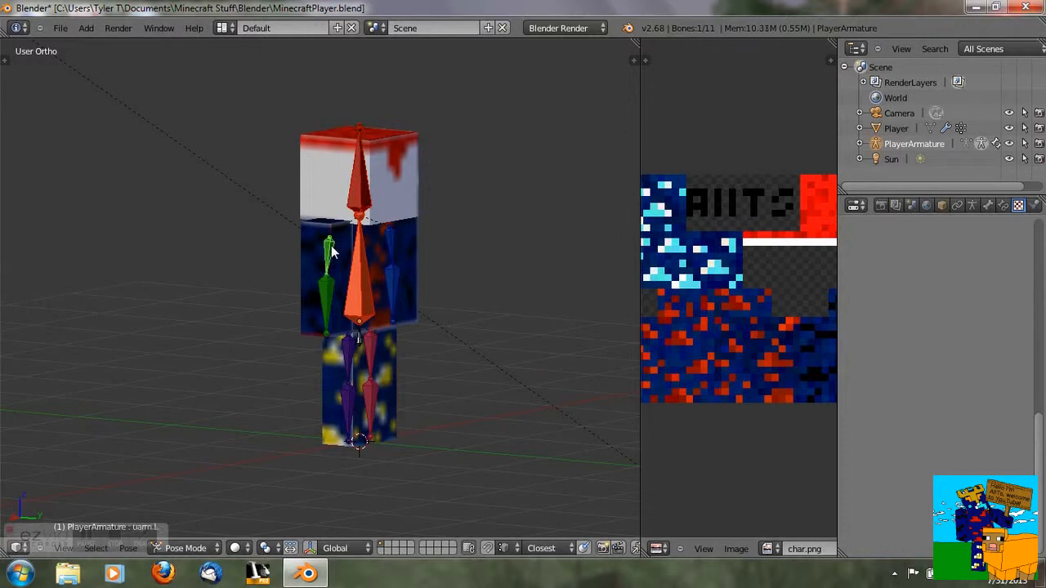
pyautogui.press('r')
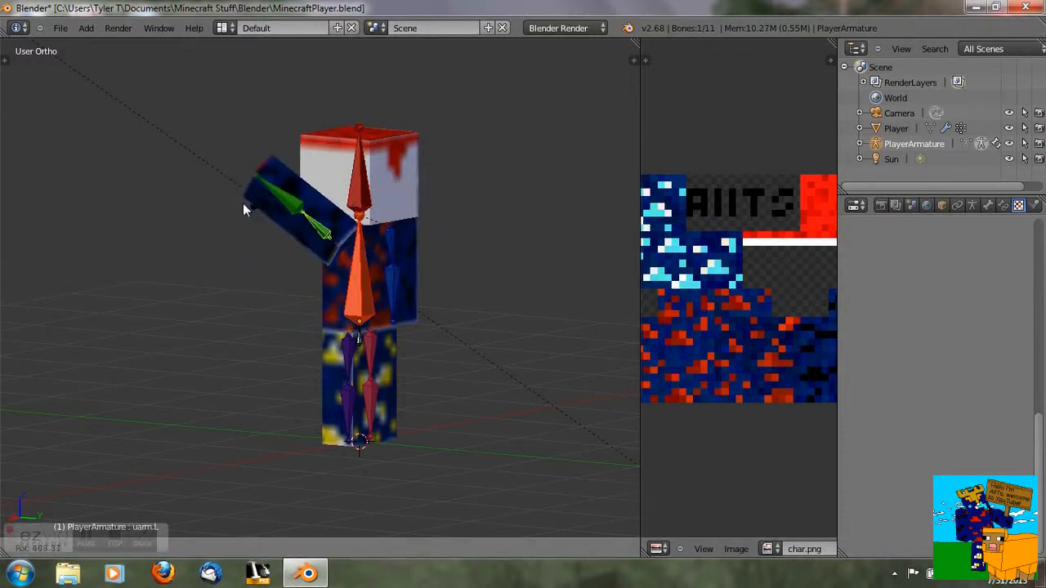
pyautogui.press('r')
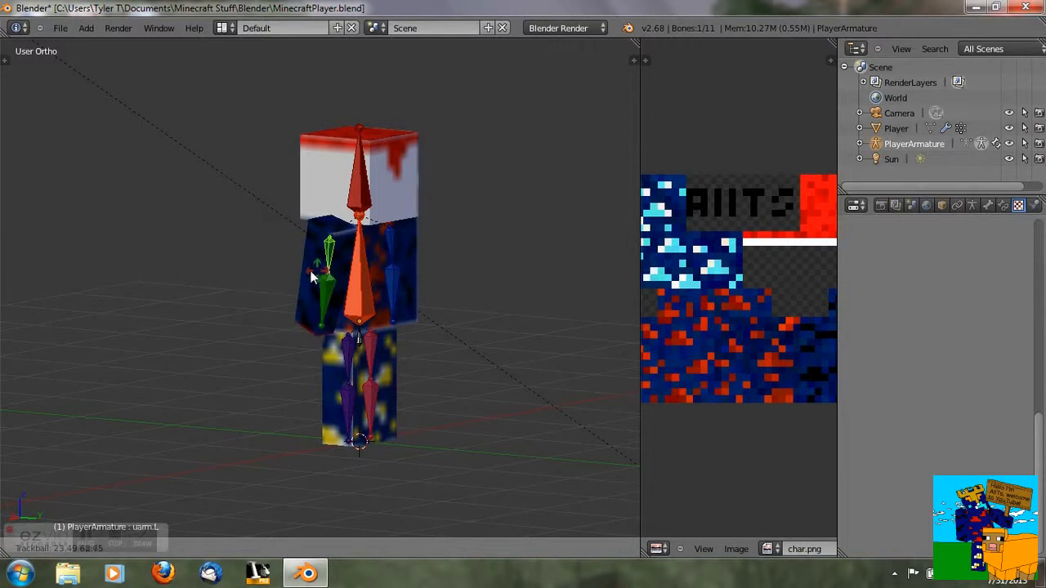
pyautogui.rightClick(282, 247)
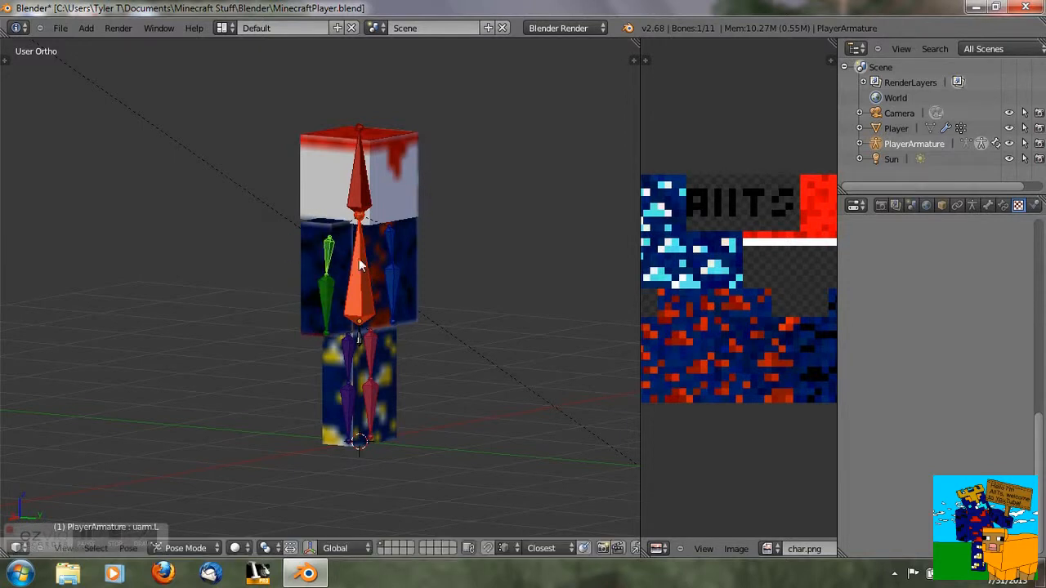
# - Rotate the right upper arm bone to raise the arm outward from the body
pyautogui.moveTo(242, 212); pyautogui.dragTo(386, 165, button='middle')
pyautogui.moveTo(270, 272); pyautogui.dragTo(569, 245, button='middle')
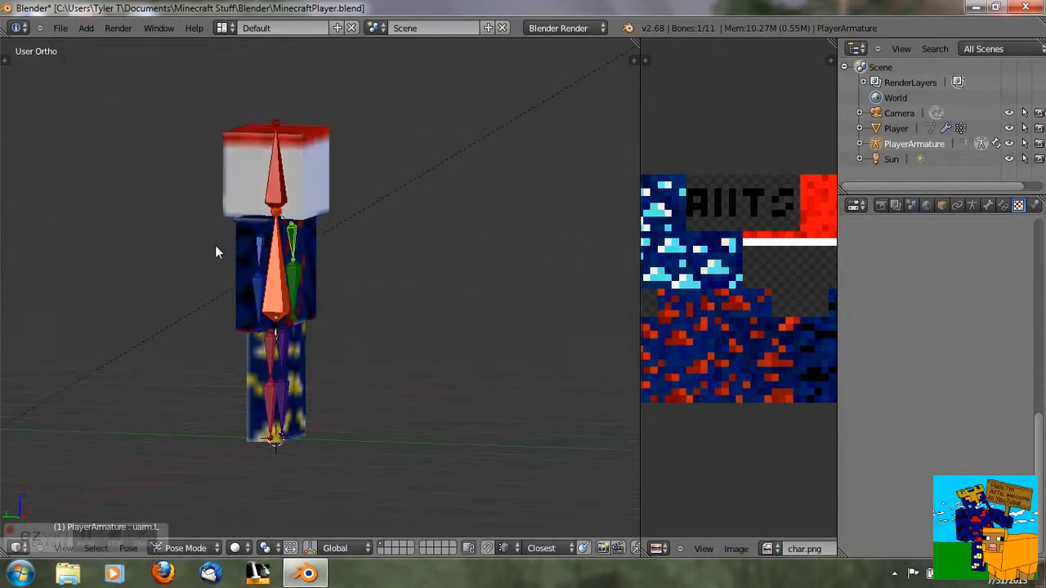
pyautogui.moveTo(215, 246); pyautogui.dragTo(287, 258, button='middle')
pyautogui.rightClick(303, 265)
pyautogui.press('r')
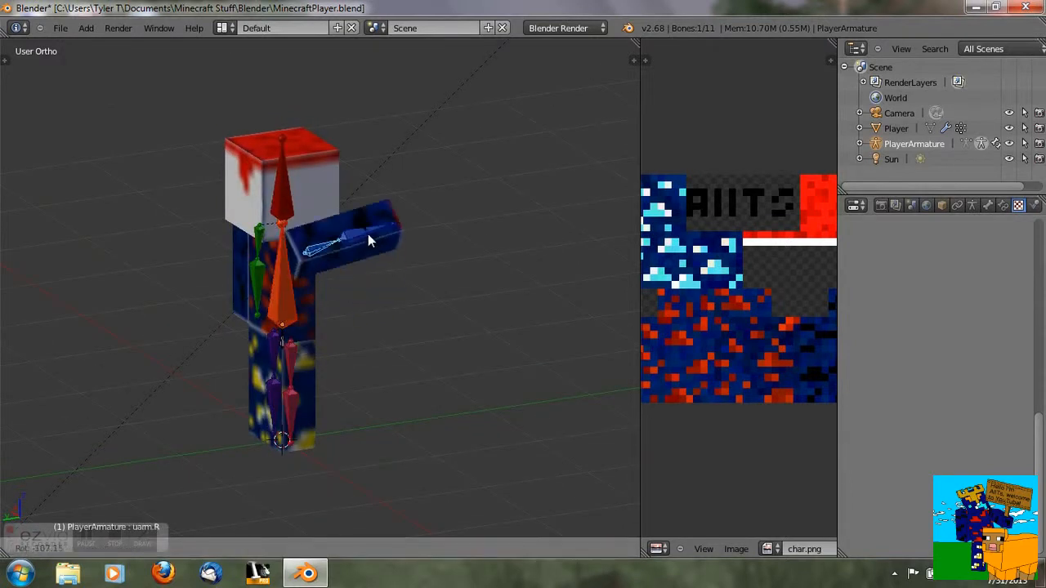
pyautogui.click(367, 234)
# - Rotate the right forearm bone to bend it upward into a wave
pyautogui.moveTo(375, 229); pyautogui.dragTo(329, 233, button='middle')
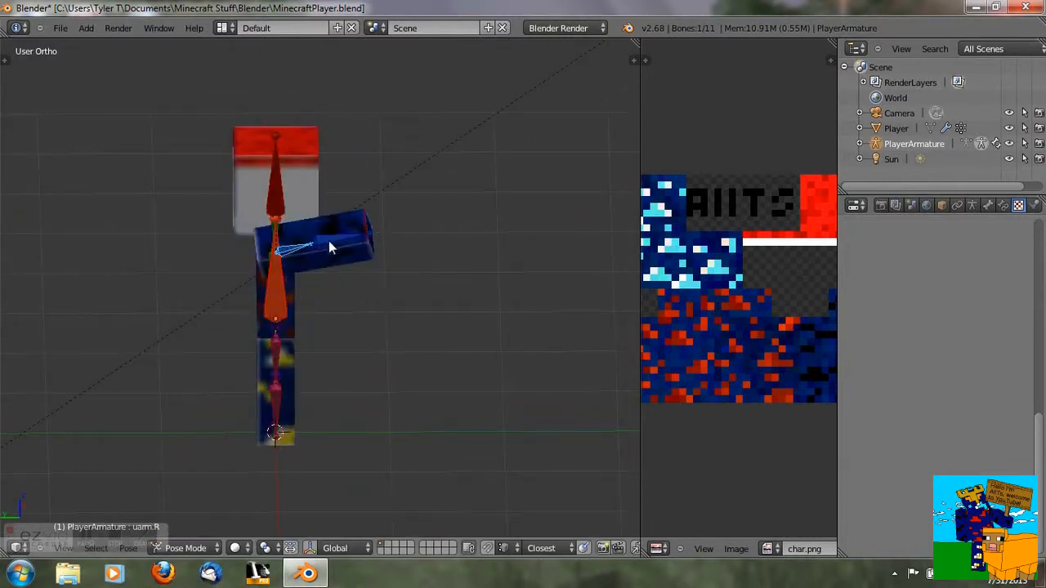
pyautogui.rightClick(328, 241)
pyautogui.press('r')
pyautogui.press('r')
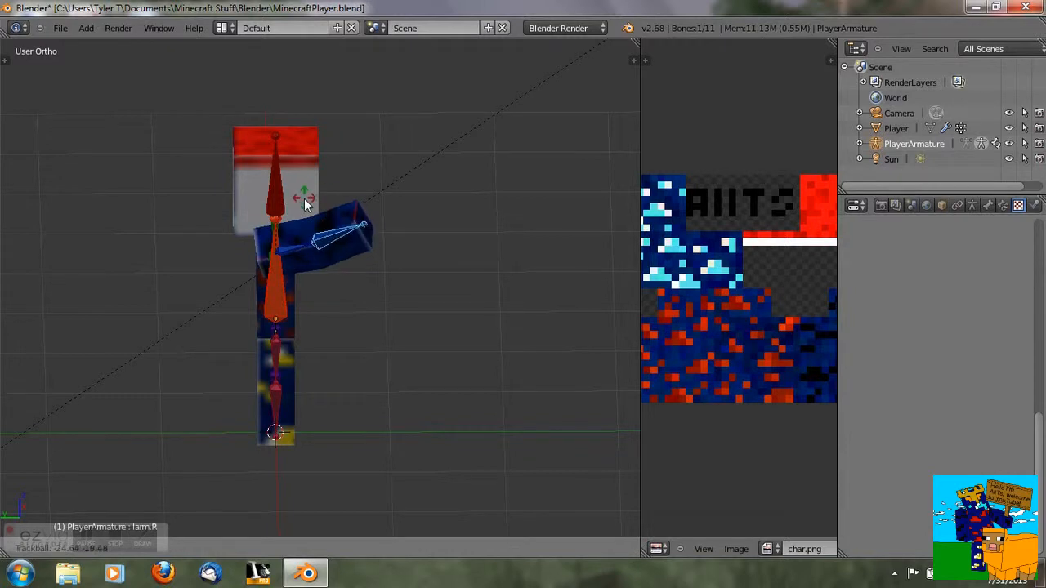
pyautogui.click(282, 145)
# - Rotate the left upper arm bone slightly away from the body
pyautogui.moveTo(282, 146); pyautogui.dragTo(313, 215, button='middle')
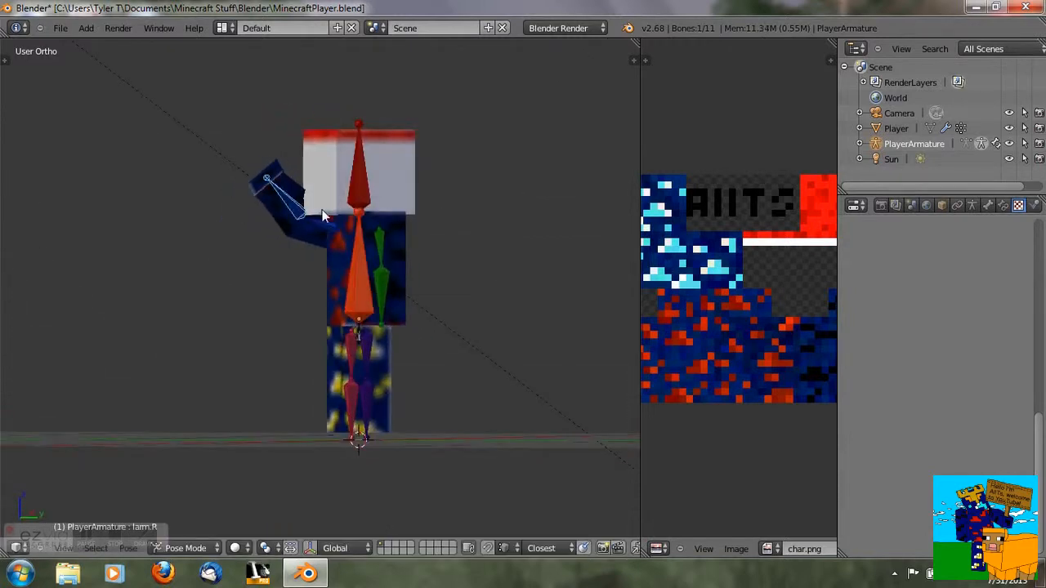
pyautogui.rightClick(380, 236)
pyautogui.press('r')
pyautogui.click(427, 223)
# - Rotate the left forearm bone to bend the left arm
pyautogui.rightClick(436, 228)
pyautogui.press('r')
pyautogui.click(432, 279)
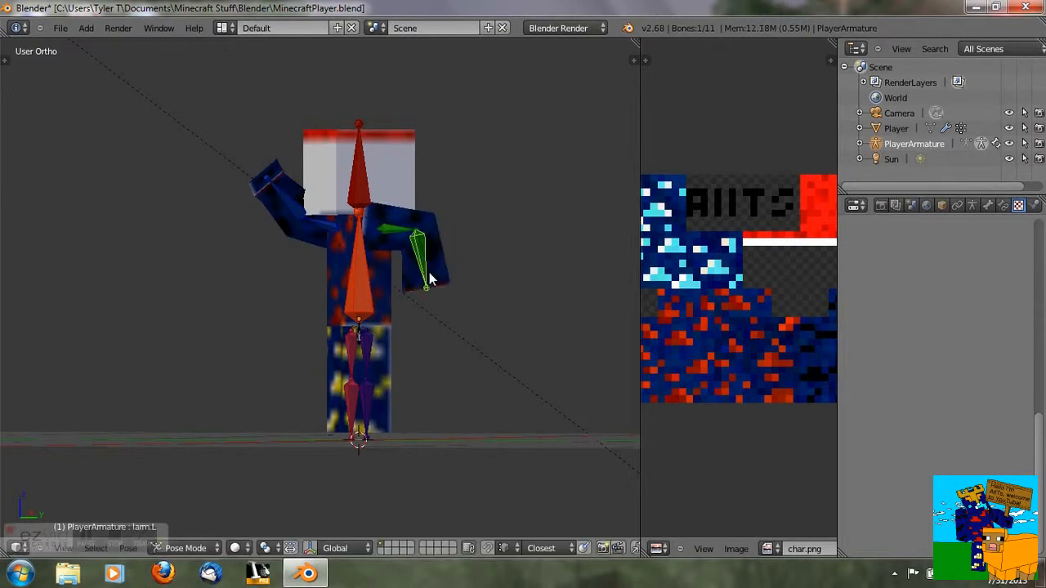
# - Rotate one leg bone to swing that leg out of line
pyautogui.moveTo(308, 342); pyautogui.dragTo(374, 355, button='middle')
pyautogui.rightClick(367, 355)
pyautogui.rightClick(366, 355)
pyautogui.press('r')
pyautogui.click(325, 351)
# - Rotate the other leg bone to pose the second leg
pyautogui.rightClick(296, 365)
pyautogui.press('r')
pyautogui.click(297, 368)
pyautogui.moveTo(297, 361); pyautogui.dragTo(413, 326, button='middle')
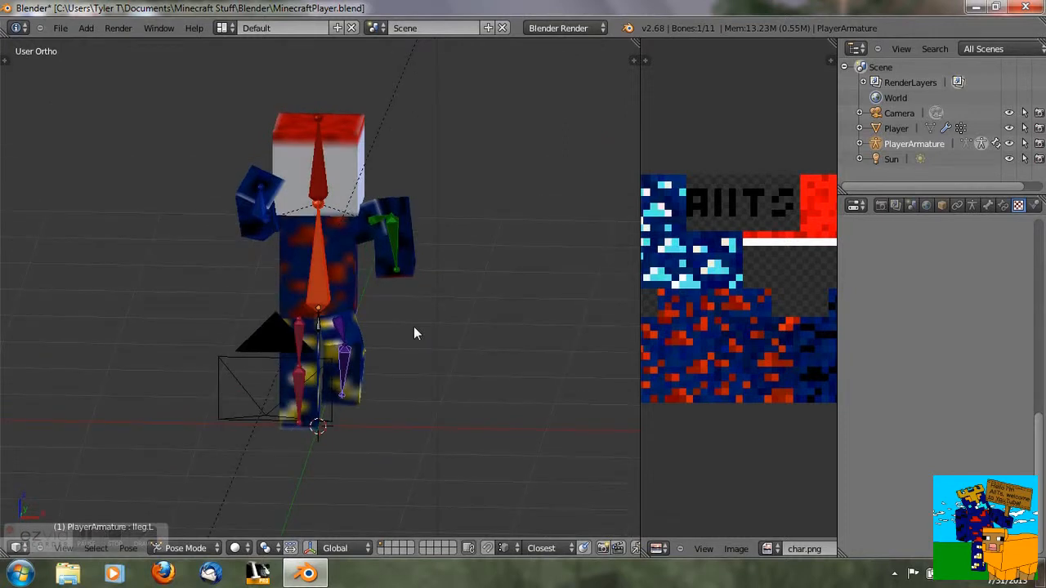
# - Render the posed character to preview the result
pyautogui.press('F12')
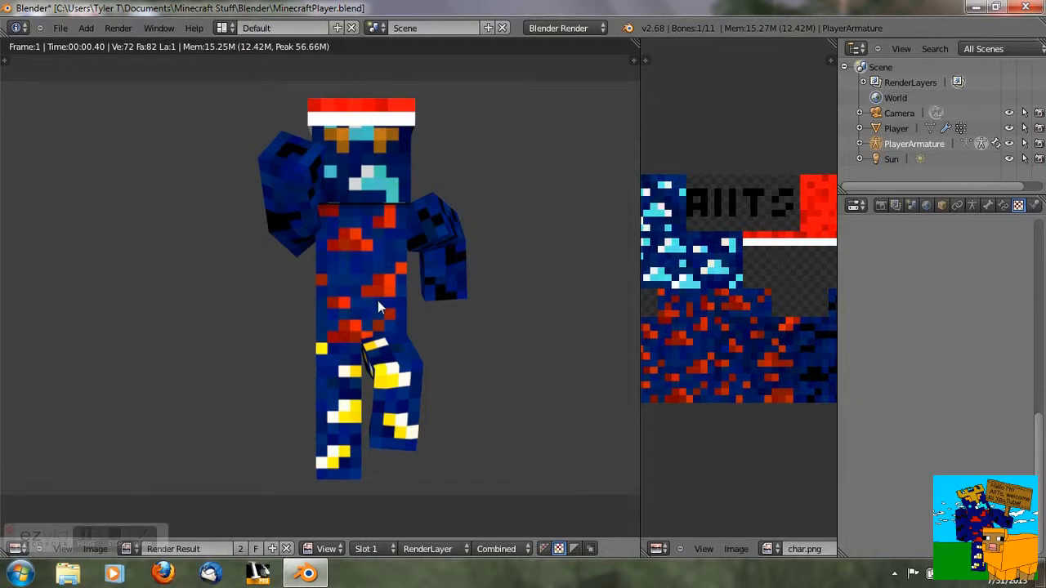
pyautogui.press('Escape')
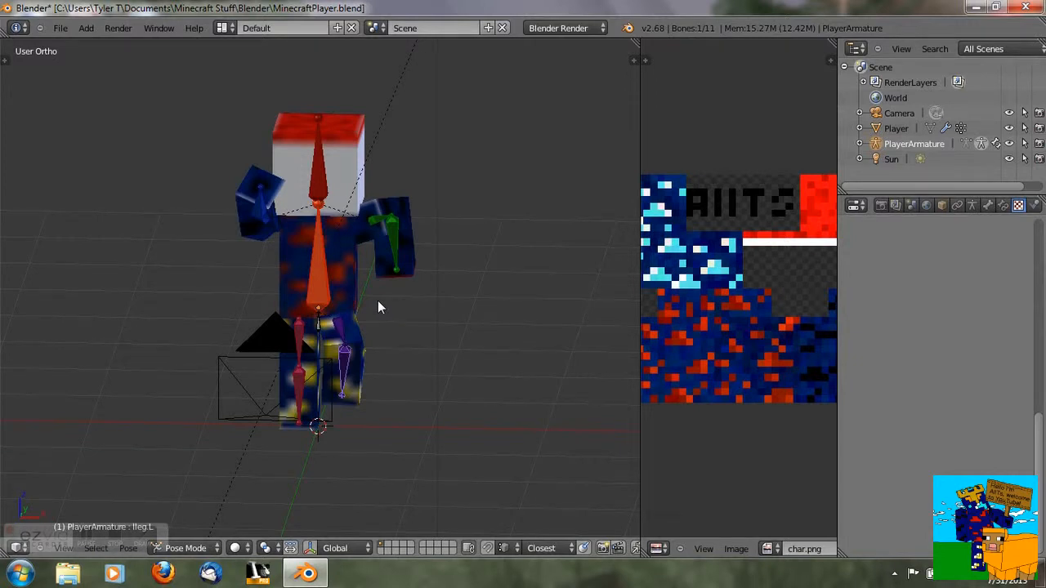
pyautogui.press('F12')
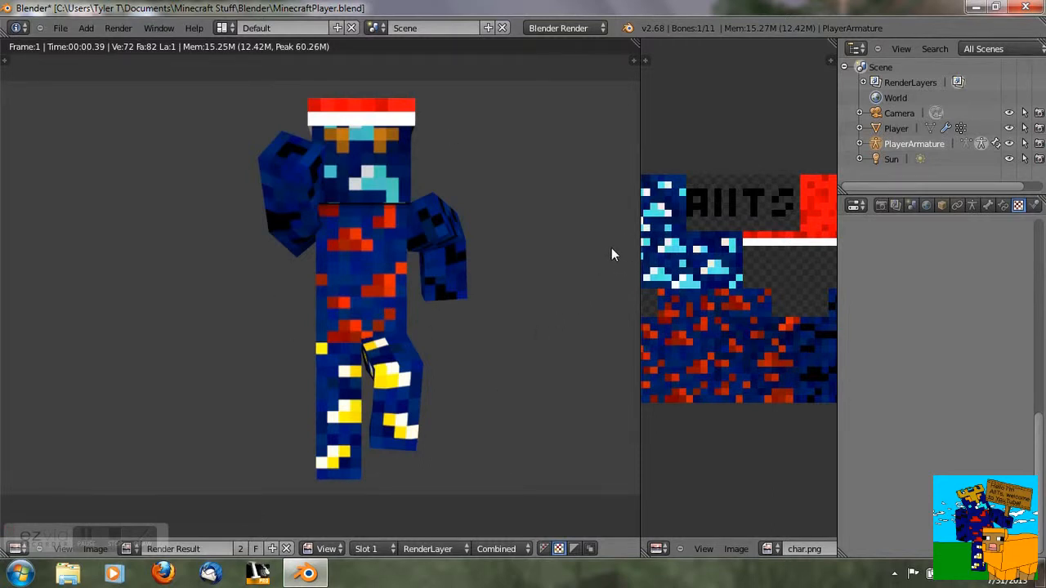
pyautogui.moveTo(31, 532); pyautogui.dragTo(30, 395)
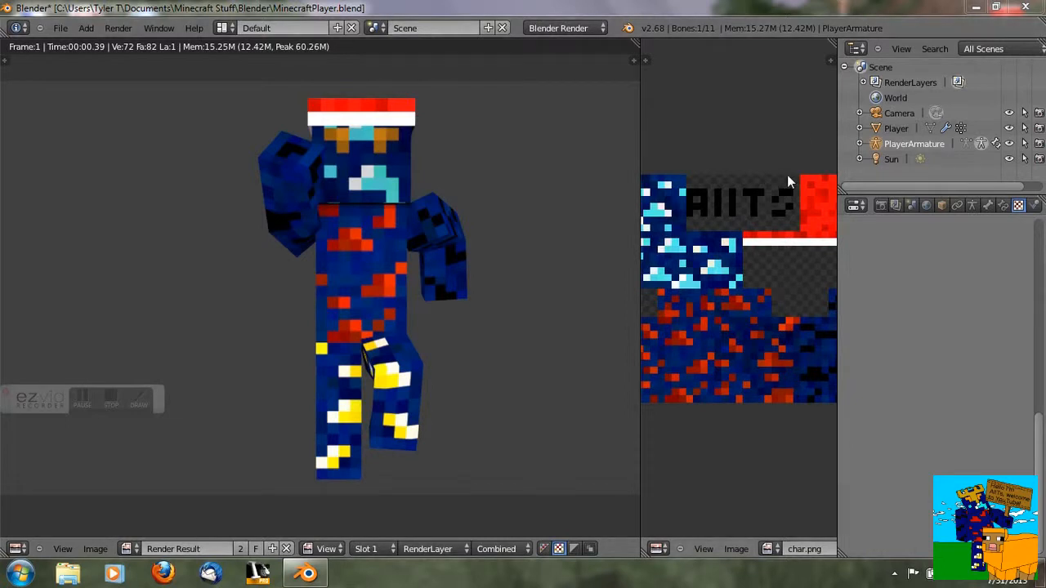
pyautogui.click(97, 551)
pyautogui.click(131, 488)
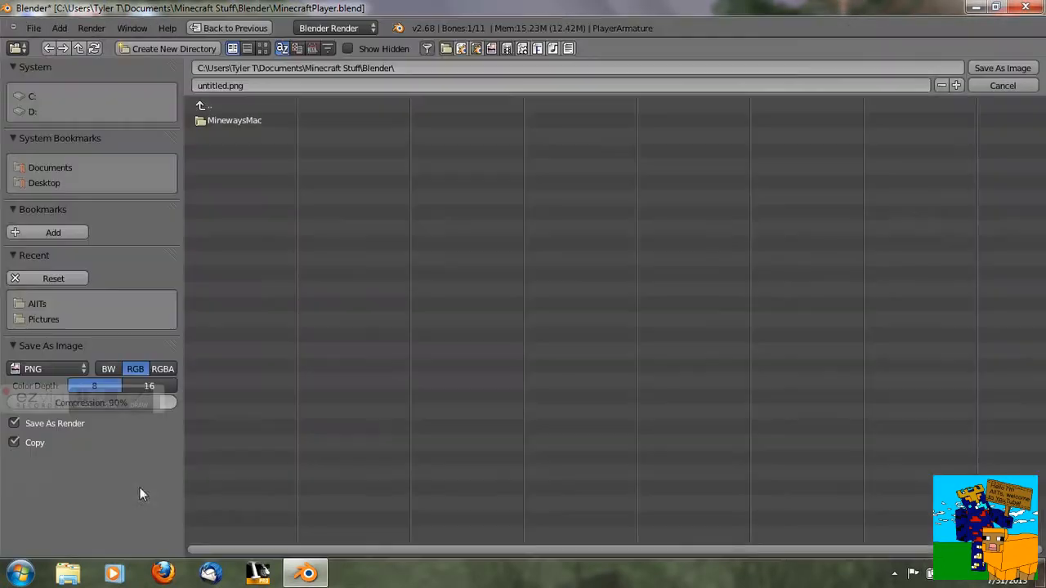
pyautogui.click(36, 169)
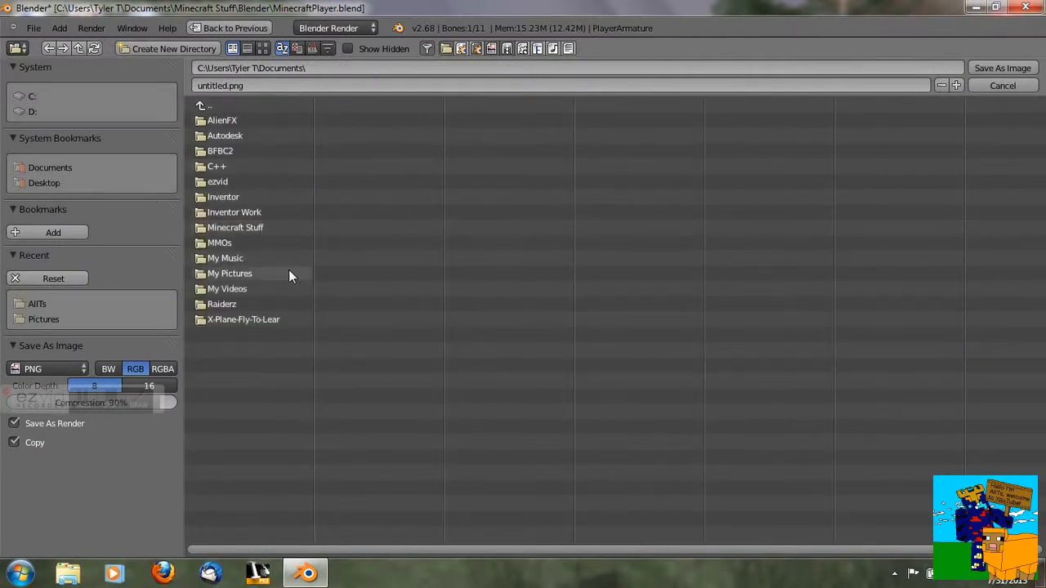
pyautogui.click(245, 227)
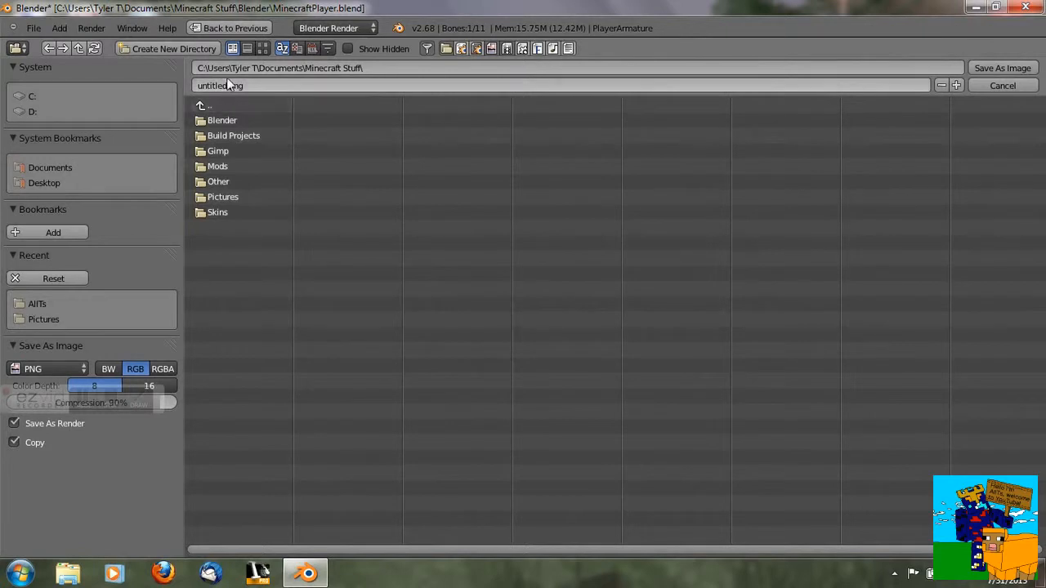
pyautogui.click(1004, 84)
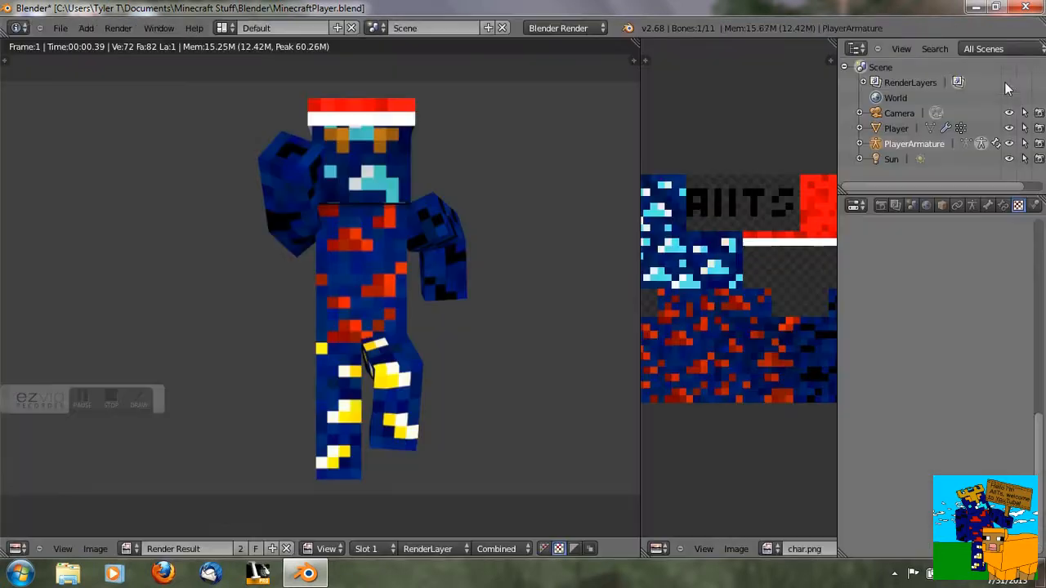
# - Close the Blender window
pyautogui.click(1034, 7)
pyautogui.moveTo(40, 414); pyautogui.dragTo(52, 500)
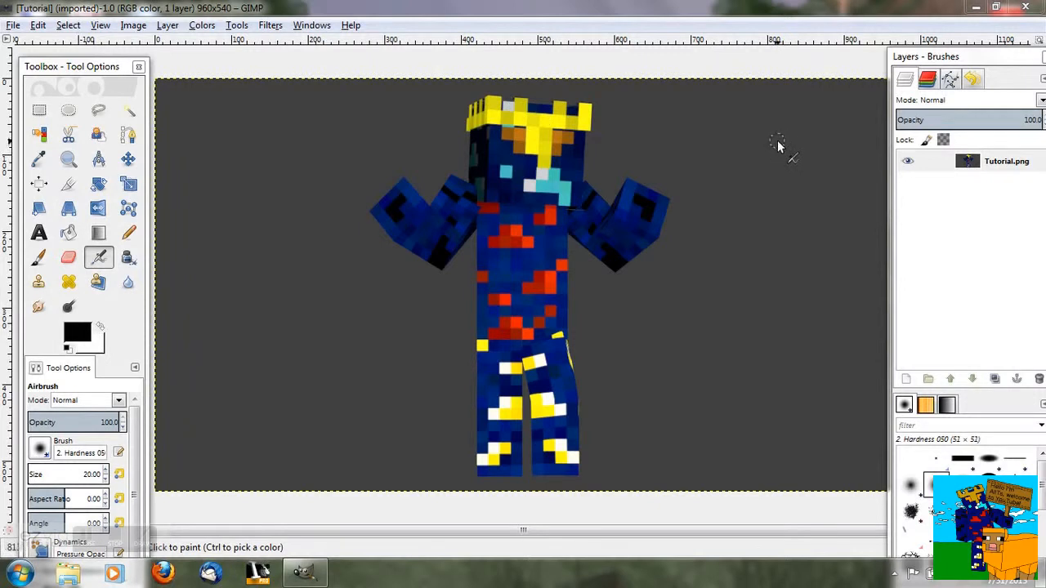
# - Try erasing part of the background beside the character with the Eraser
pyautogui.moveTo(713, 115)
pyautogui.mouseDown()
pyautogui.moveTo(713, 132)
pyautogui.moveTo(740, 135)
pyautogui.moveTo(724, 365)
pyautogui.moveTo(751, 308)
pyautogui.moveTo(773, 343)
pyautogui.mouseUp()
pyautogui.click(68, 257)
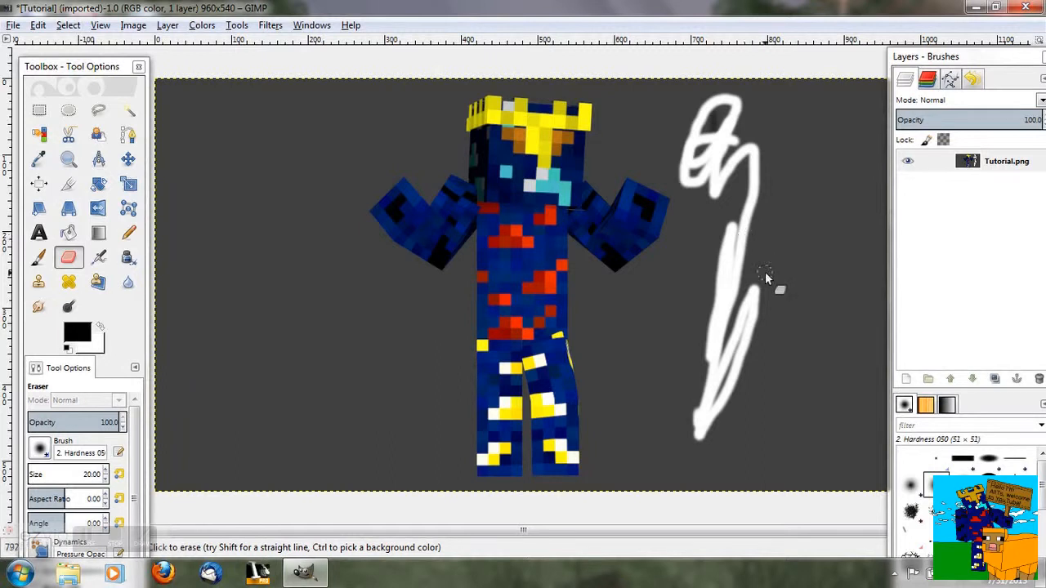
# - Add an alpha channel to the rendered image layer
pyautogui.click(167, 25)
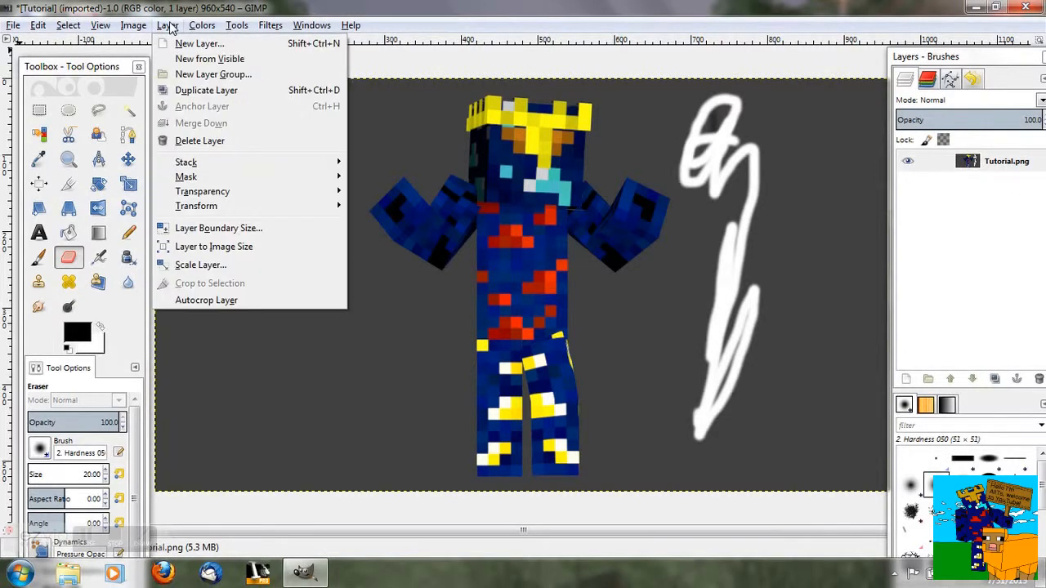
pyautogui.moveTo(254, 194)
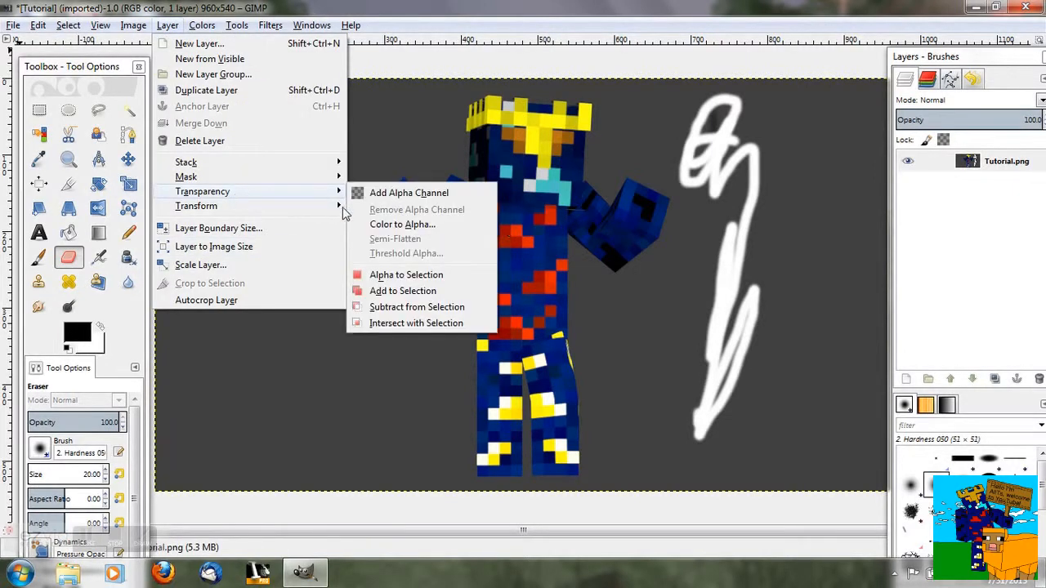
pyautogui.click(441, 194)
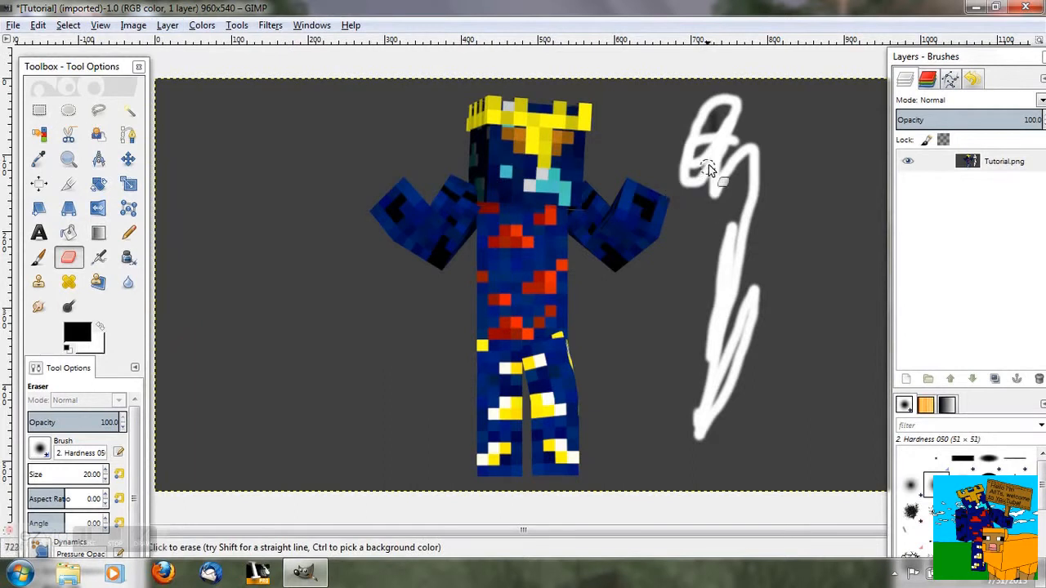
# - Erase the whole grey background around the character, enlarging the eraser size to 196.68
pyautogui.click(717, 131)
pyautogui.moveTo(702, 429)
pyautogui.mouseDown()
pyautogui.moveTo(763, 110)
pyautogui.moveTo(712, 450)
pyautogui.mouseUp()
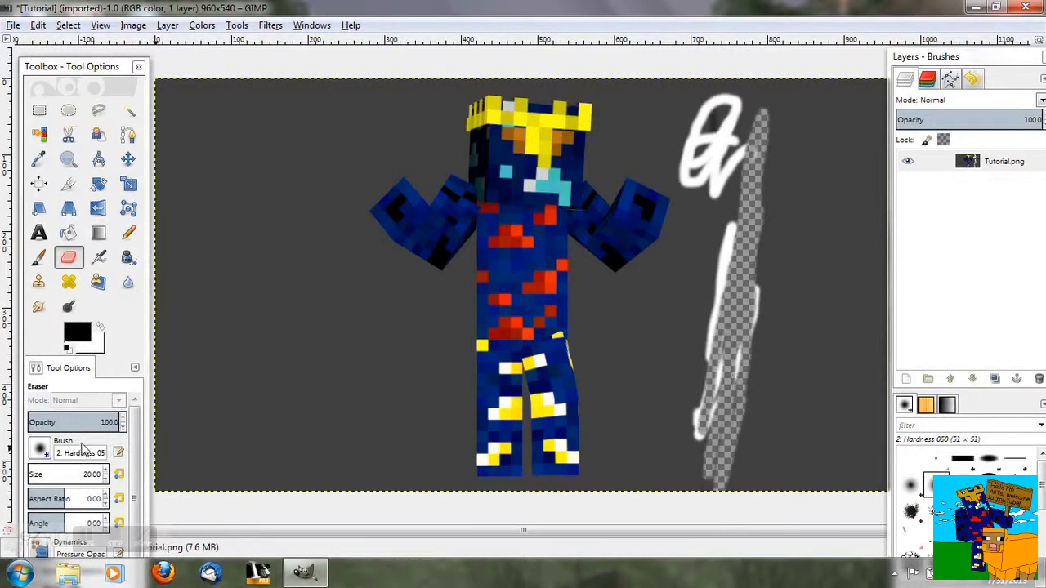
pyautogui.moveTo(30, 470); pyautogui.dragTo(41, 471)
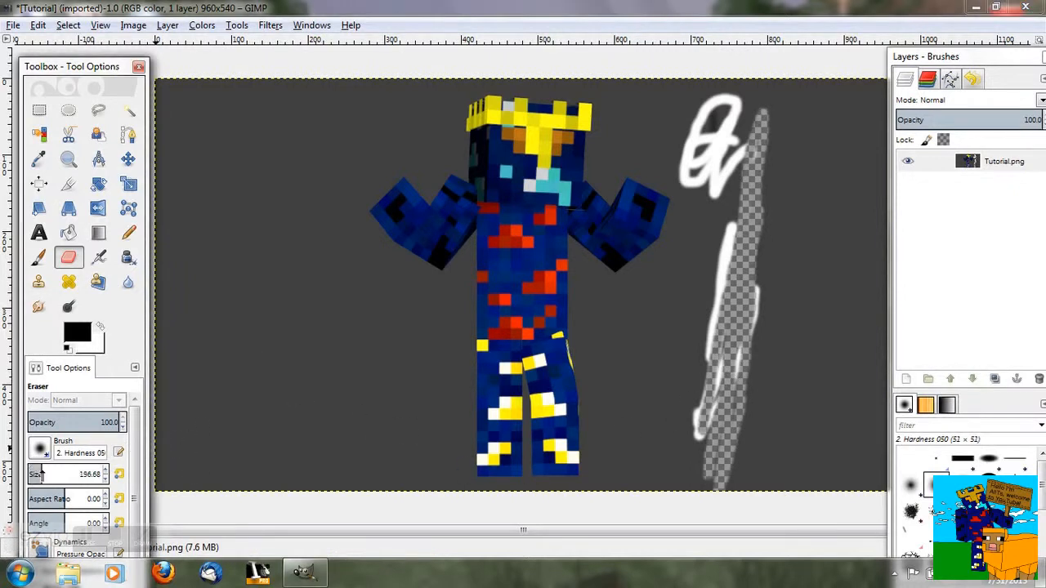
pyautogui.moveTo(724, 407)
pyautogui.mouseDown()
pyautogui.moveTo(866, 427)
pyautogui.moveTo(861, 221)
pyautogui.moveTo(878, 90)
pyautogui.moveTo(781, 490)
pyautogui.moveTo(782, 195)
pyautogui.moveTo(795, 158)
pyautogui.moveTo(748, 385)
pyautogui.moveTo(664, 469)
pyautogui.moveTo(680, 357)
pyautogui.moveTo(805, 98)
pyautogui.moveTo(801, 110)
pyautogui.mouseUp()
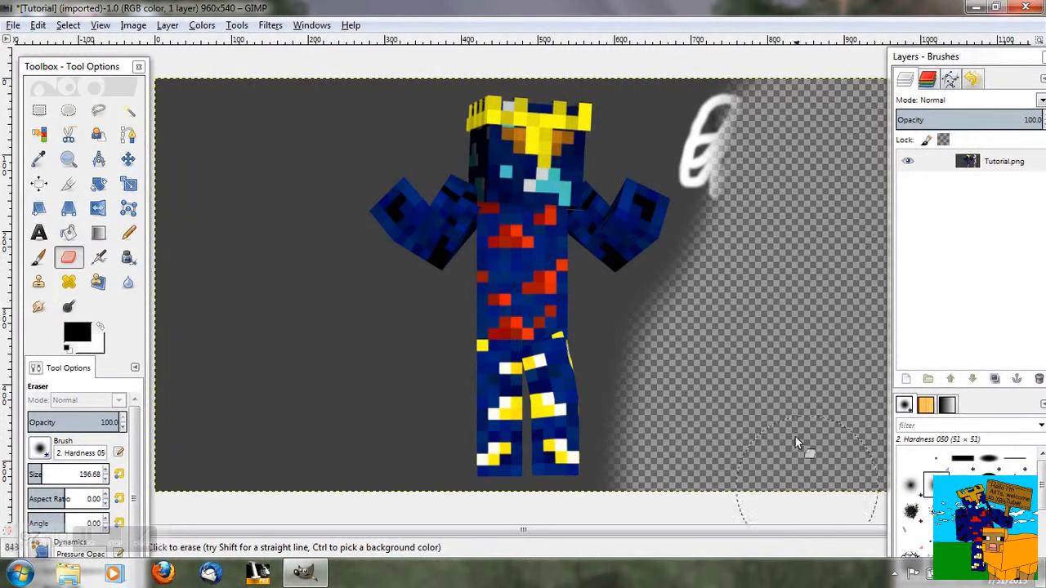
pyautogui.moveTo(290, 465); pyautogui.dragTo(278, 292)
pyautogui.moveTo(264, 210)
pyautogui.mouseDown()
pyautogui.moveTo(159, 229)
pyautogui.moveTo(167, 523)
pyautogui.moveTo(199, 299)
pyautogui.moveTo(256, 431)
pyautogui.moveTo(351, 523)
pyautogui.moveTo(347, 304)
pyautogui.moveTo(295, 200)
pyautogui.moveTo(308, 127)
pyautogui.moveTo(425, 121)
pyautogui.moveTo(490, 90)
pyautogui.mouseUp()
pyautogui.moveTo(646, 98)
pyautogui.mouseDown()
pyautogui.moveTo(654, 110)
pyautogui.moveTo(762, 139)
pyautogui.mouseUp()
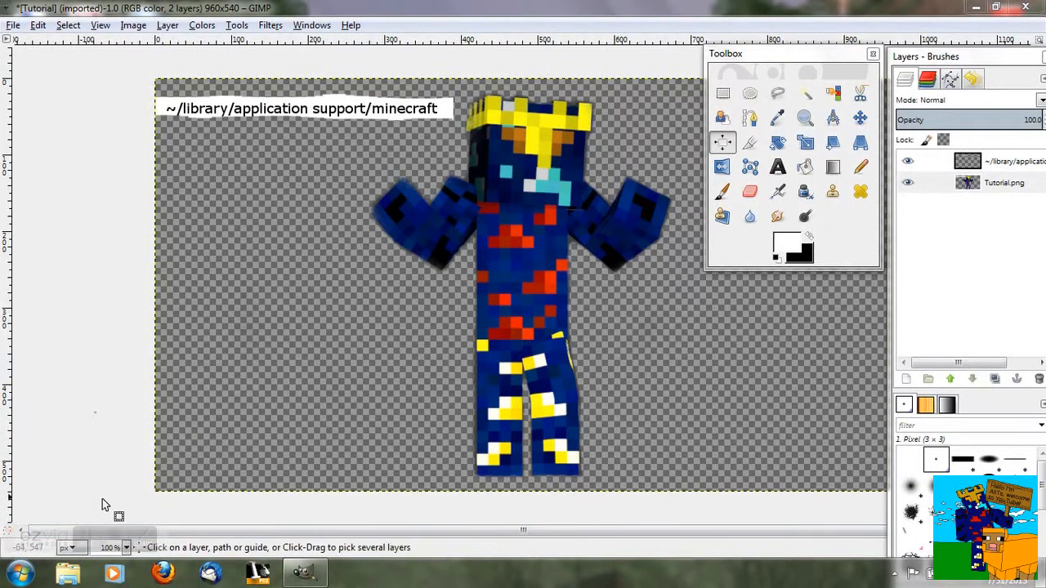
# - Open the %AppData% folder through the Windows Run dialog
pyautogui.moveTo(282, 10); pyautogui.dragTo(399, 1)
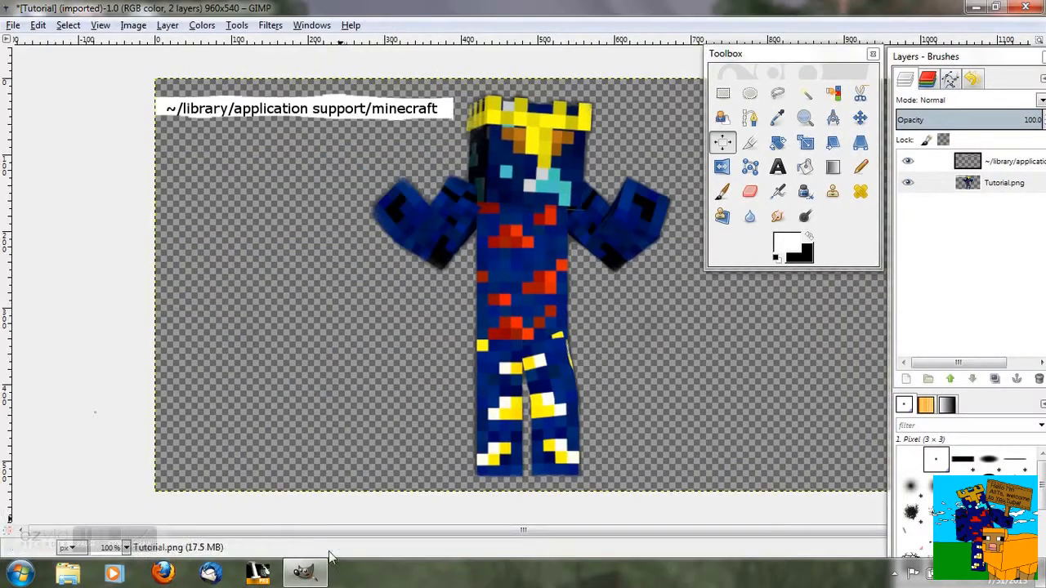
pyautogui.click(21, 575)
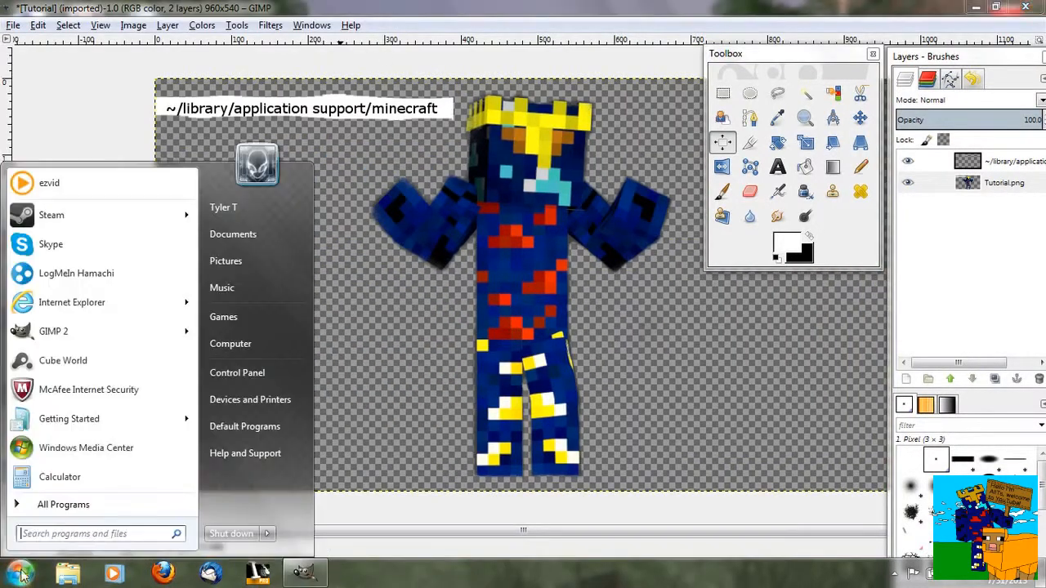
pyautogui.click(69, 532)
pyautogui.write('run')
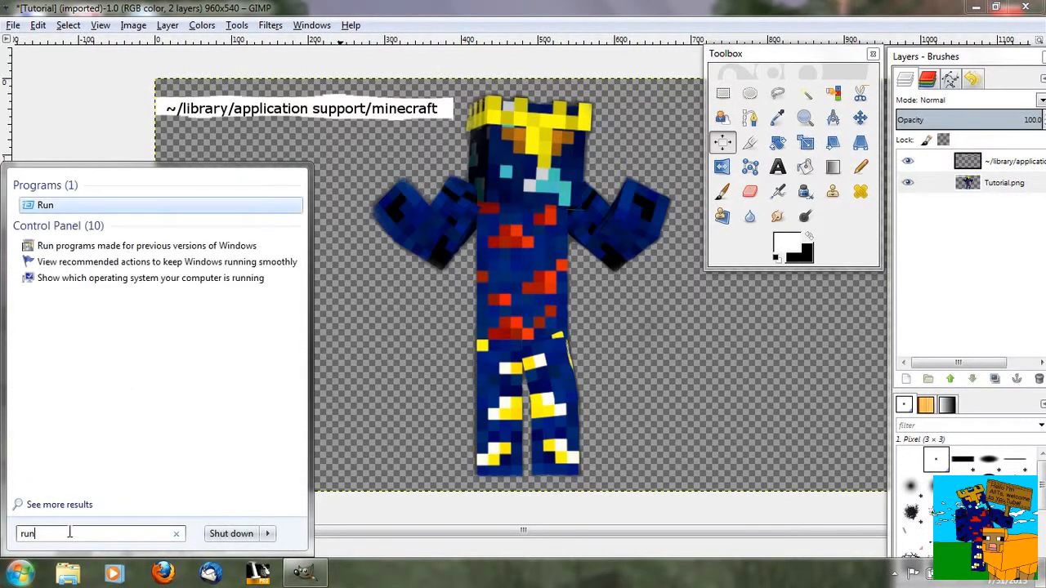
pyautogui.press('Return')
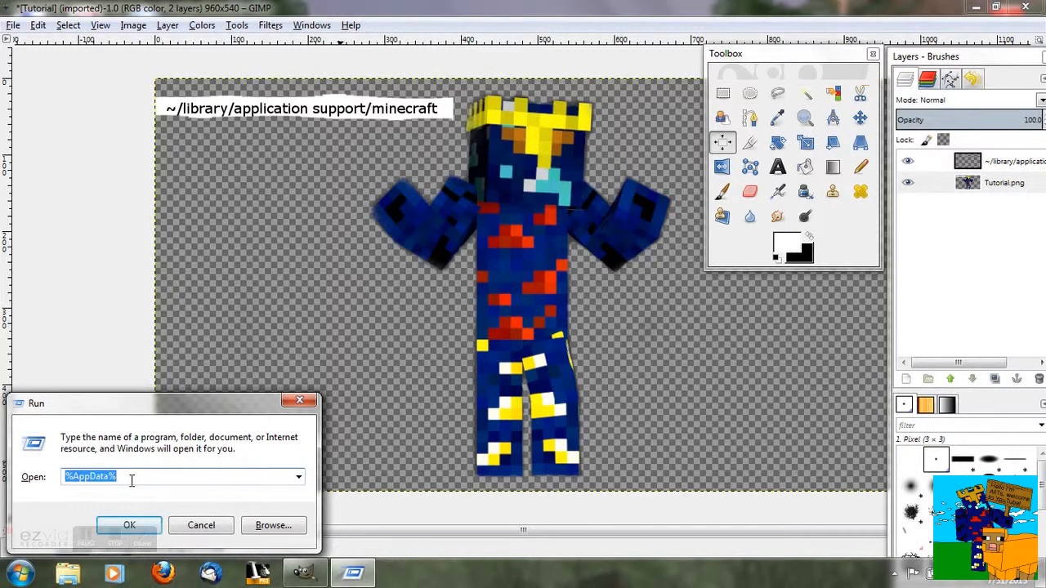
pyautogui.click(130, 524)
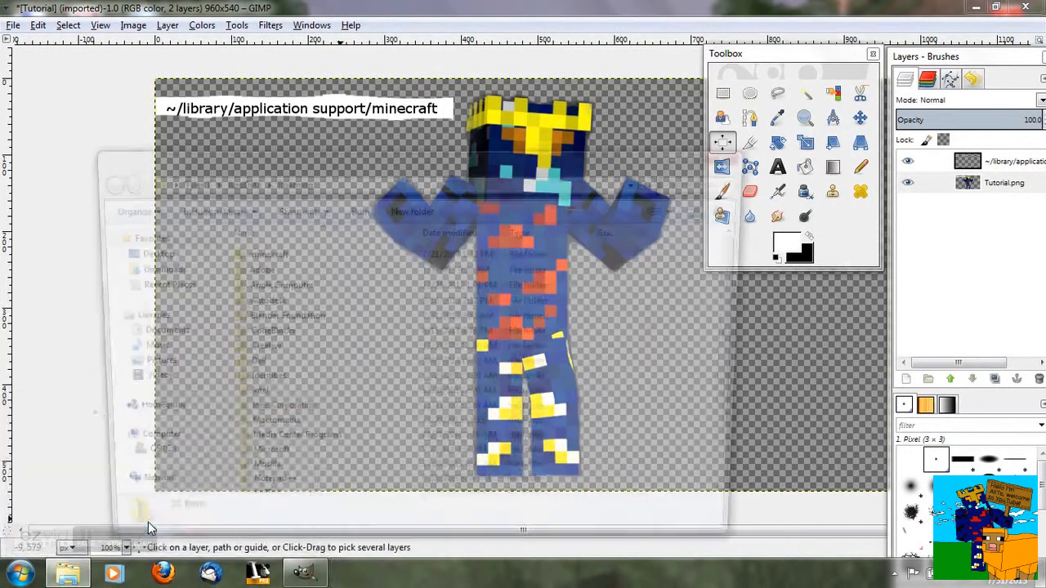
# - Open the .minecraft screenshots folder in Explorer and move the window aside
pyautogui.moveTo(313, 155); pyautogui.dragTo(311, 57)
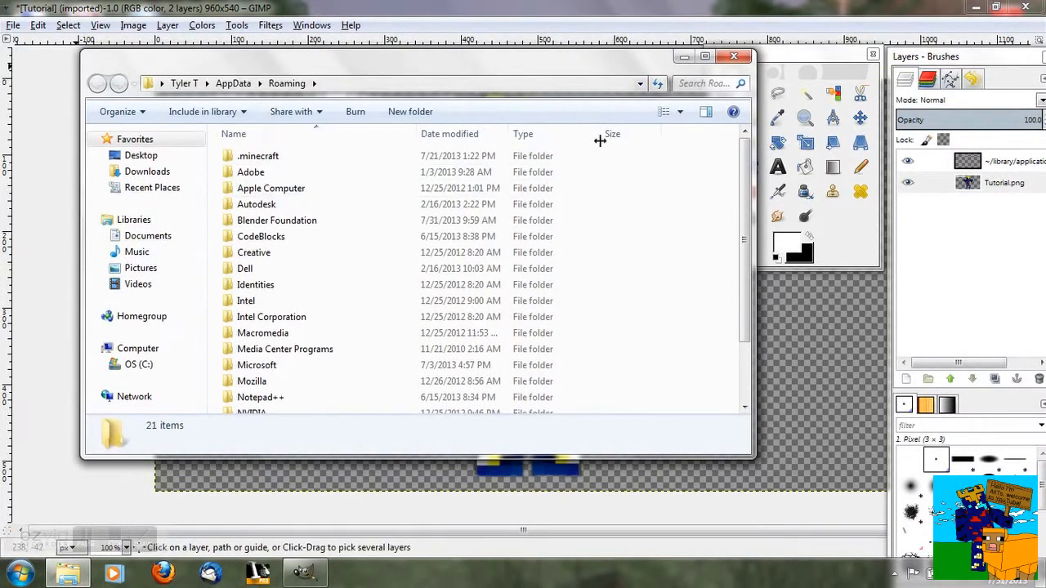
pyautogui.doubleClick(319, 156)
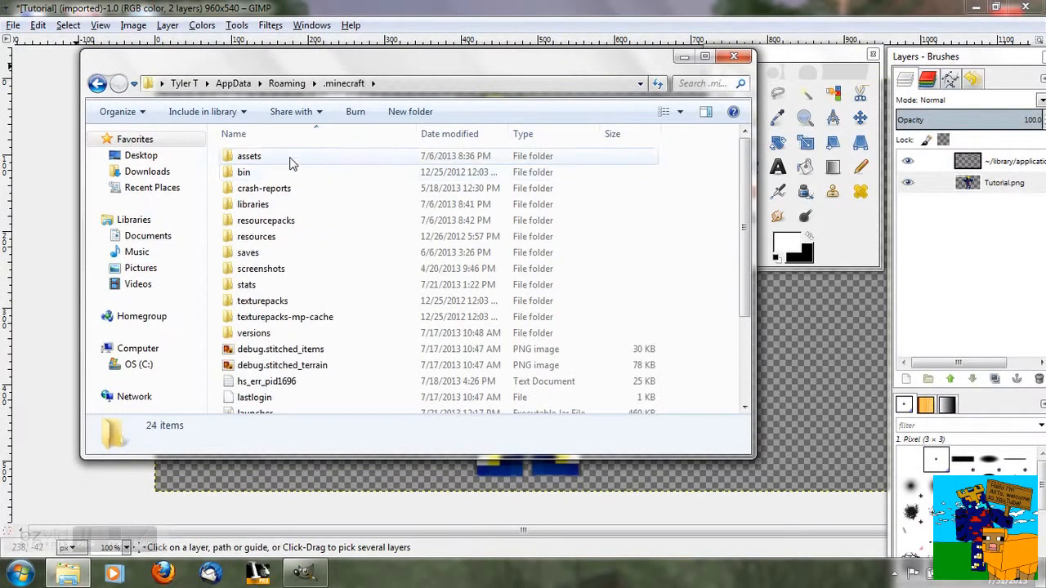
pyautogui.doubleClick(270, 269)
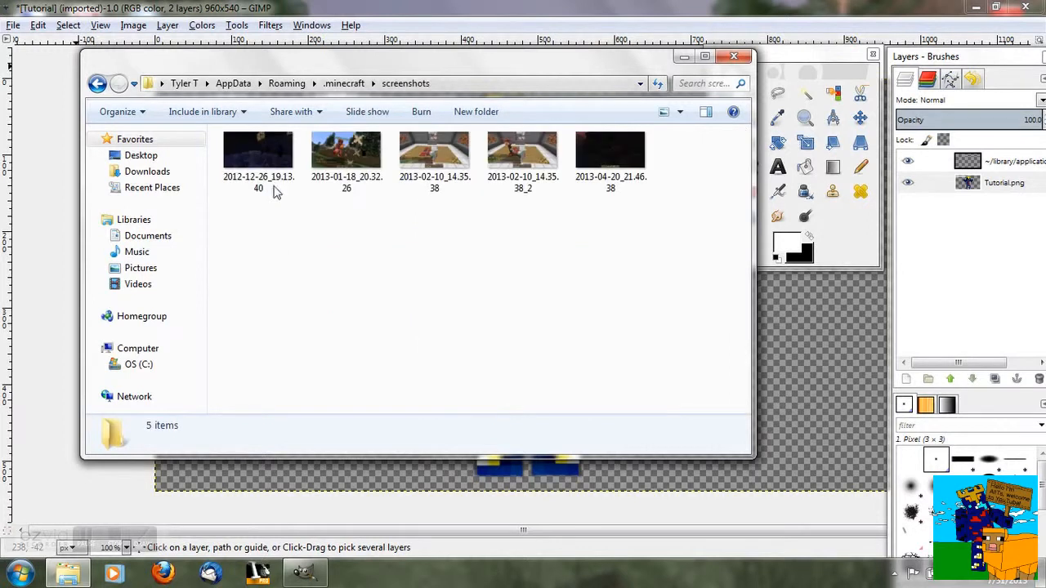
pyautogui.moveTo(299, 66); pyautogui.dragTo(300, 174)
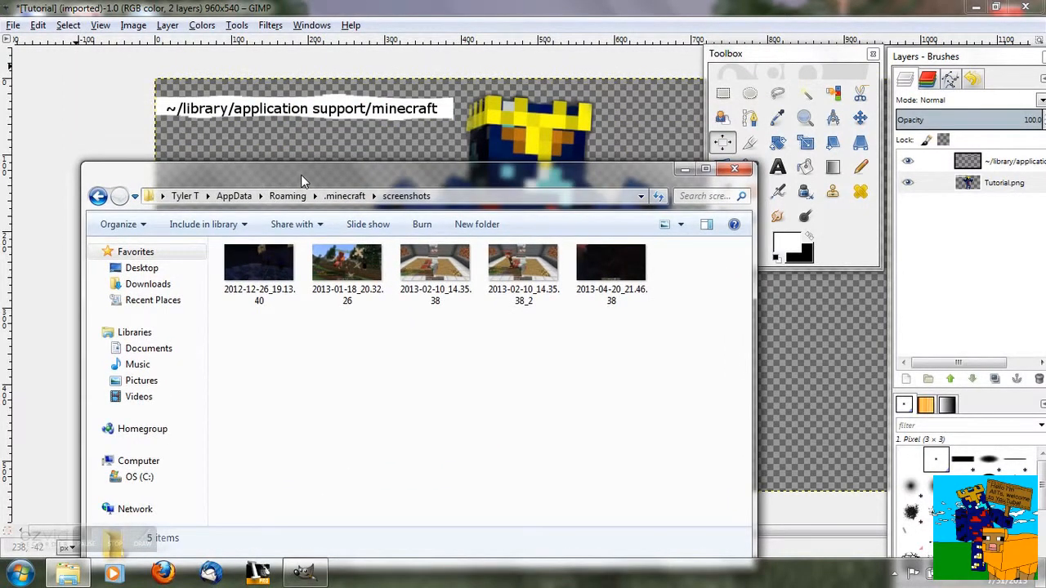
pyautogui.click(285, 120)
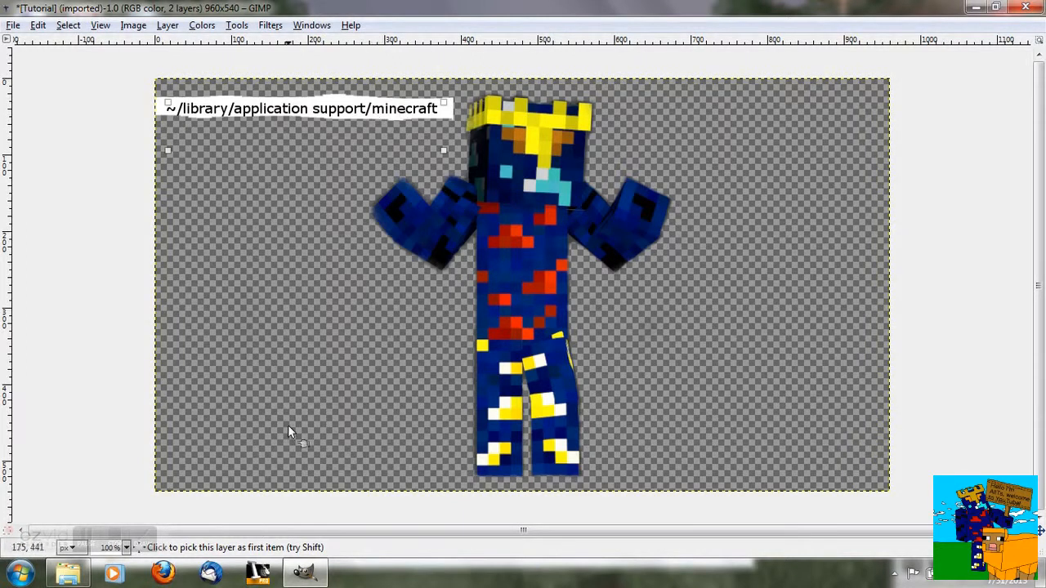
pyautogui.click(68, 572)
pyautogui.click(97, 196)
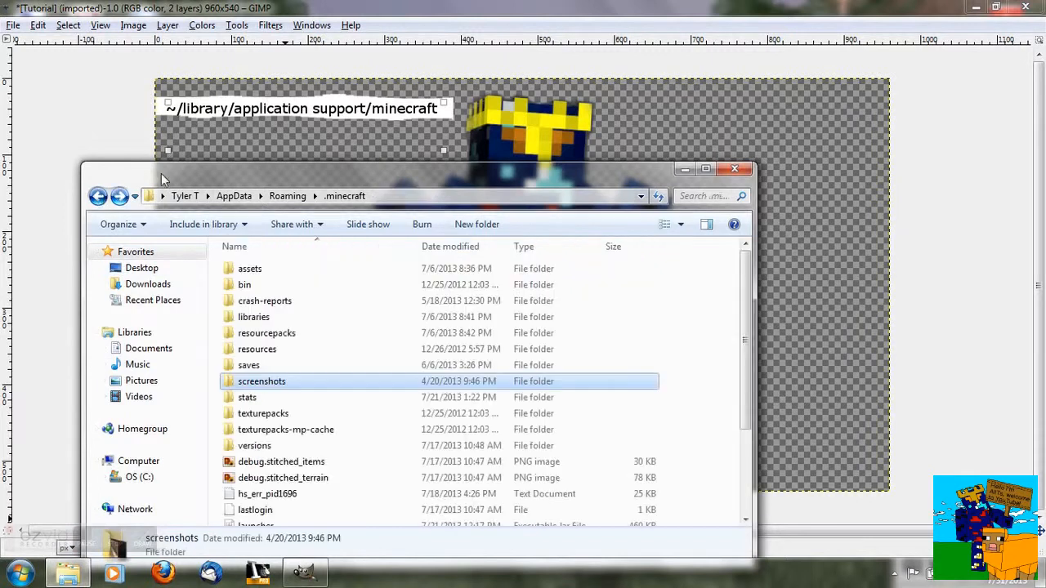
pyautogui.moveTo(157, 177); pyautogui.dragTo(157, 92)
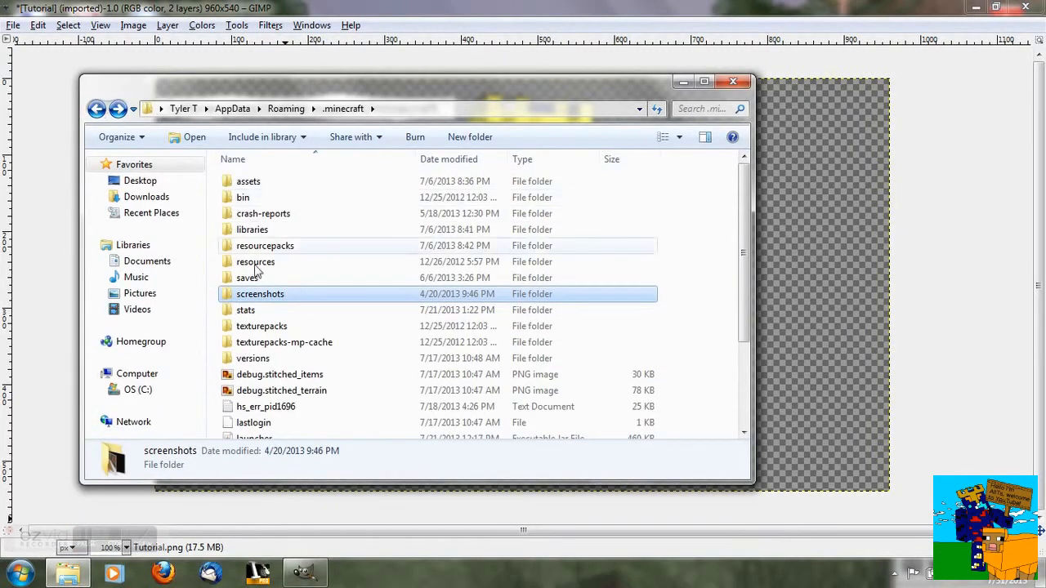
pyautogui.doubleClick(287, 295)
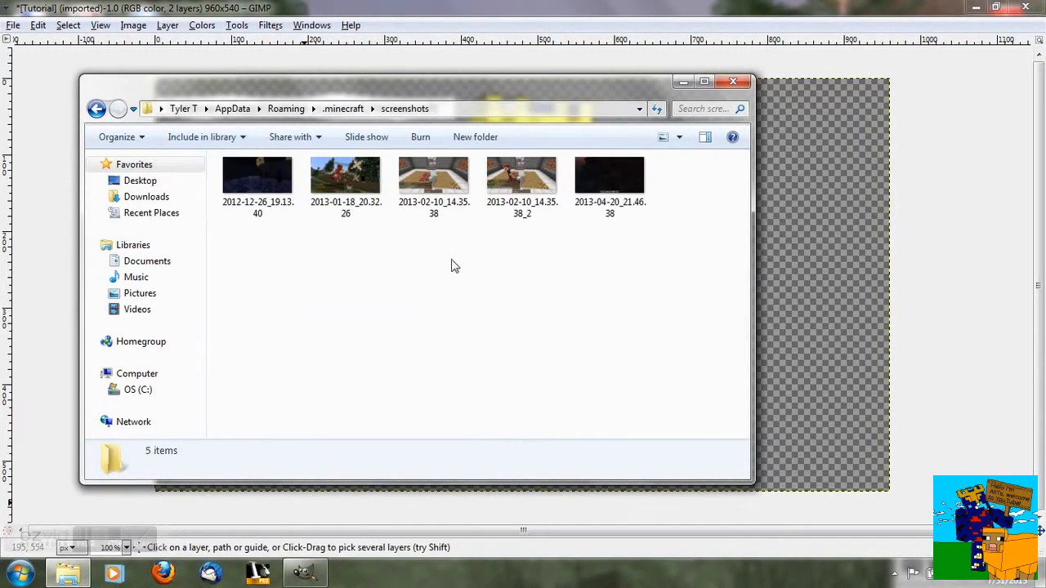
pyautogui.moveTo(251, 84); pyautogui.dragTo(260, 177)
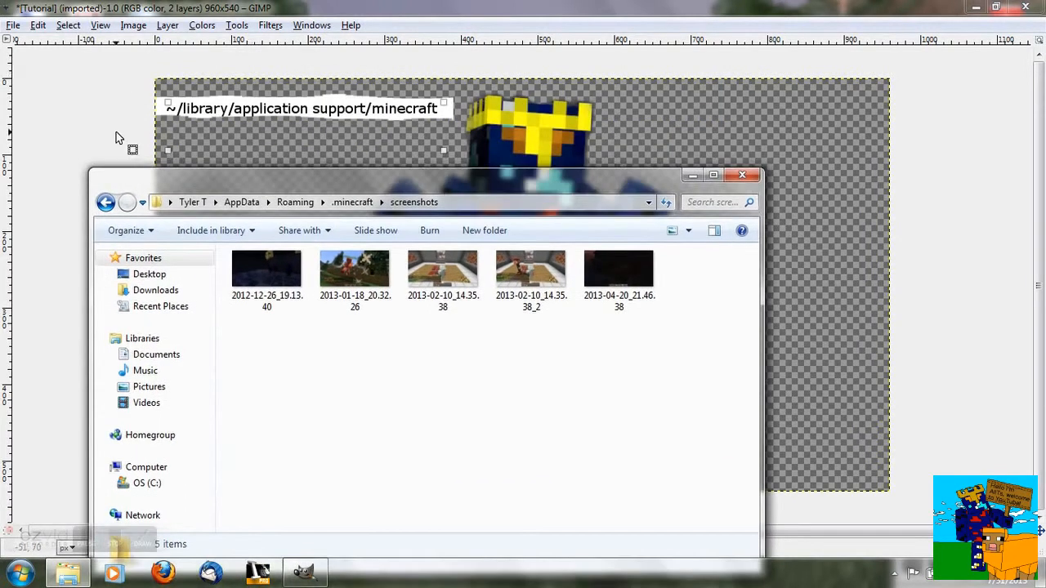
pyautogui.click(825, 372)
# - Create a new 2560 × 1440 pixel image filled with transparency
pyautogui.click(13, 24)
pyautogui.moveTo(37, 25)
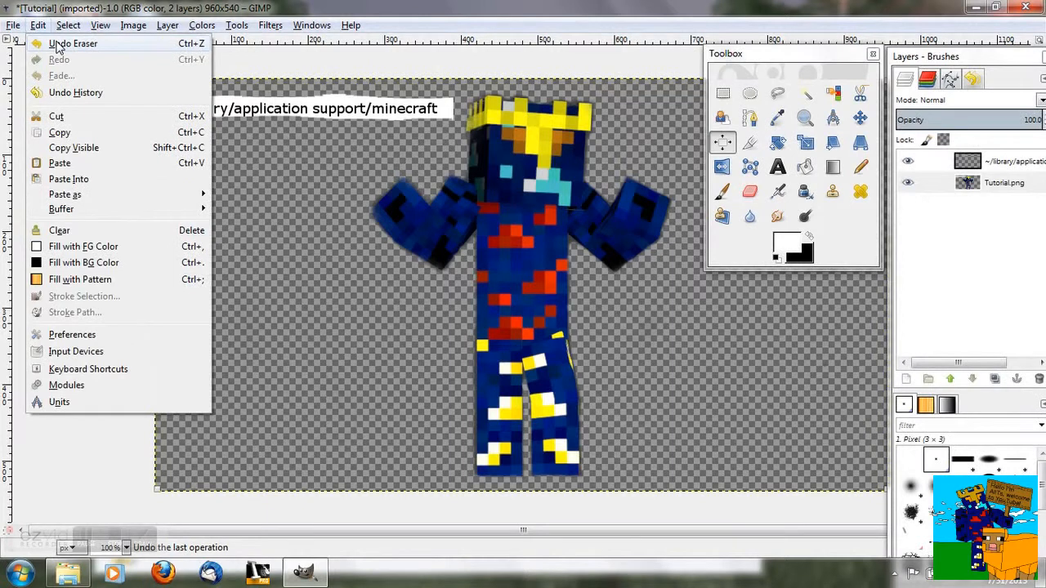
pyautogui.click(62, 42)
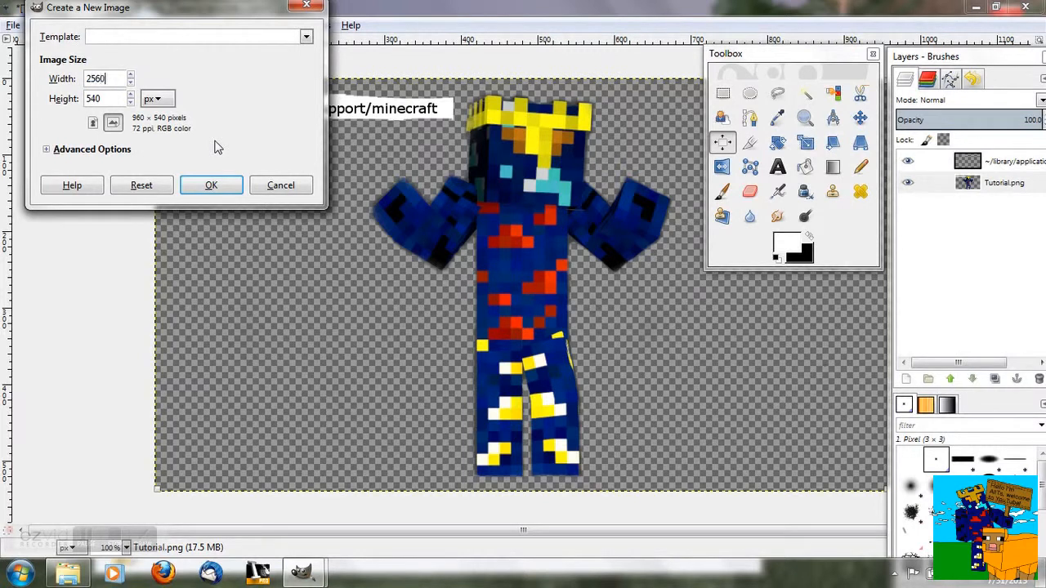
pyautogui.press('Tab')
pyautogui.write('1')
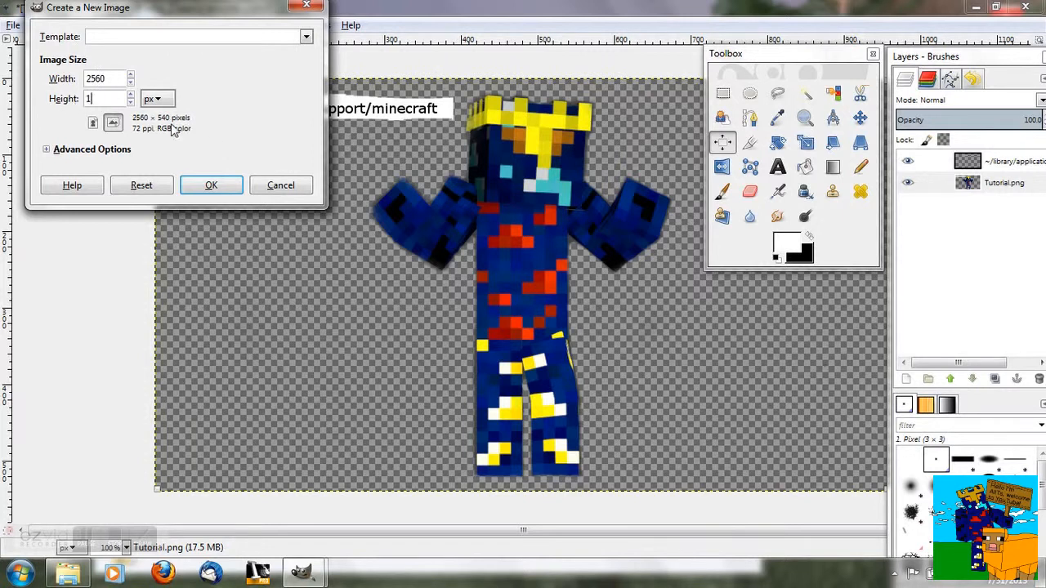
pyautogui.write('440')
pyautogui.click(47, 152)
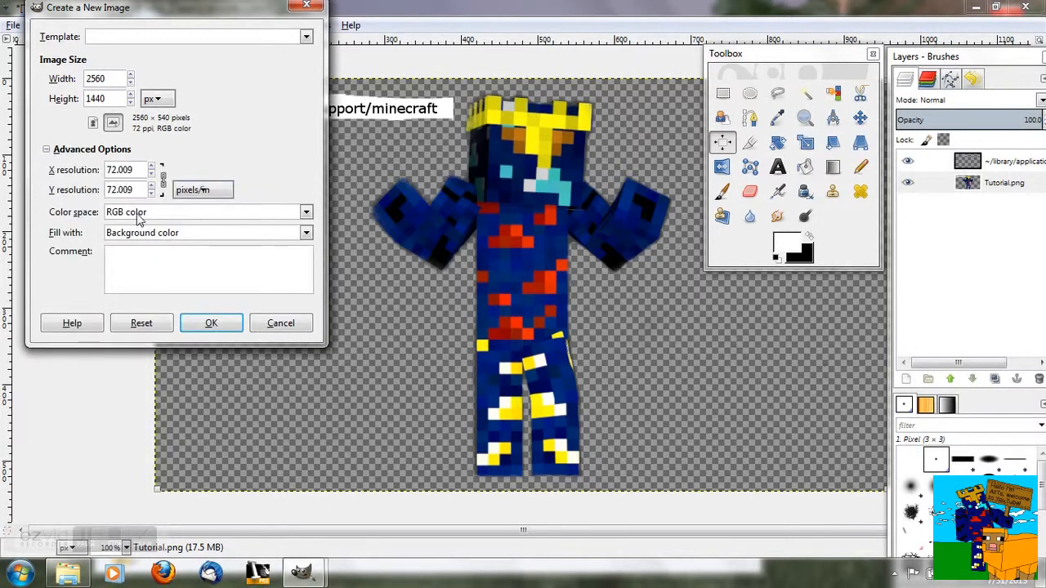
pyautogui.click(307, 234)
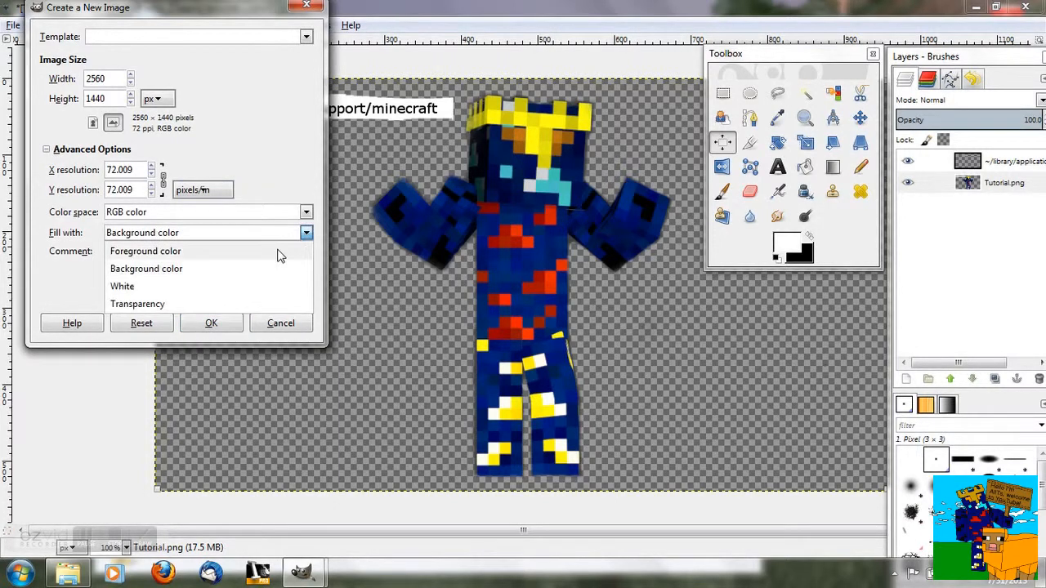
pyautogui.click(145, 303)
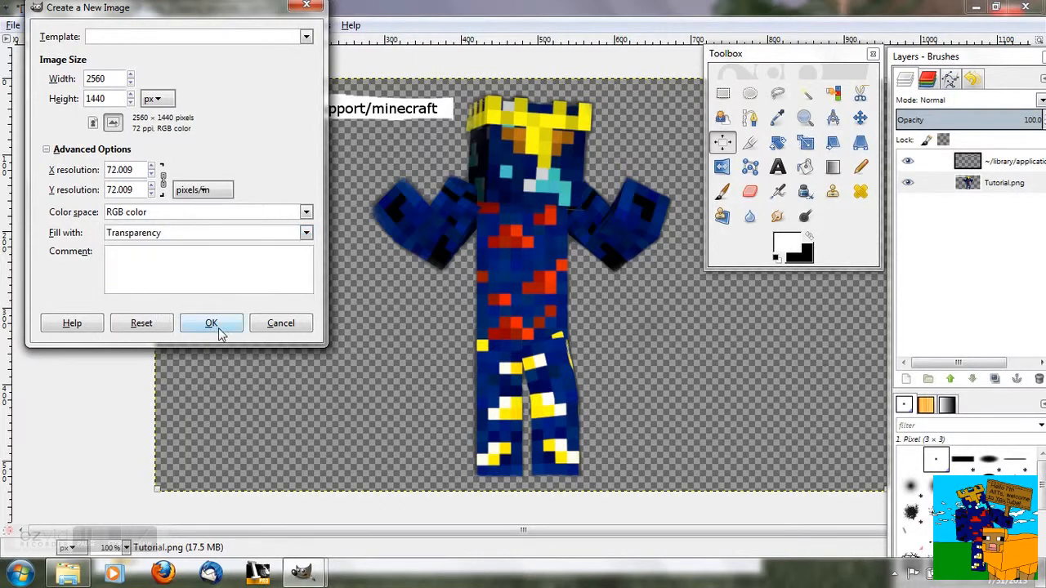
pyautogui.click(214, 326)
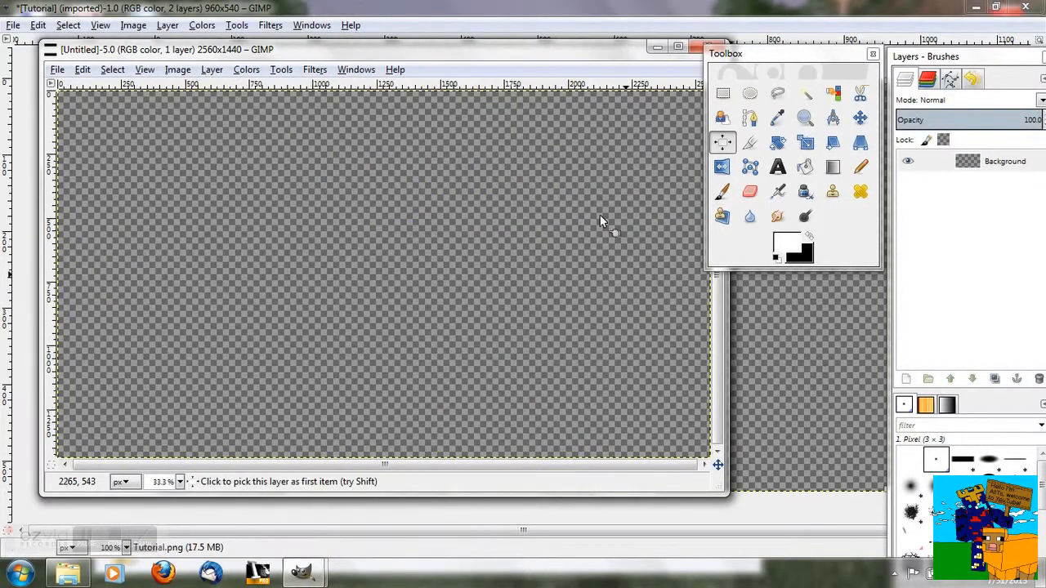
# - Drag the screenshot 2012-12-26_19.13.40 from Explorer into the new image as a layer
pyautogui.moveTo(121, 541)
pyautogui.click(69, 572)
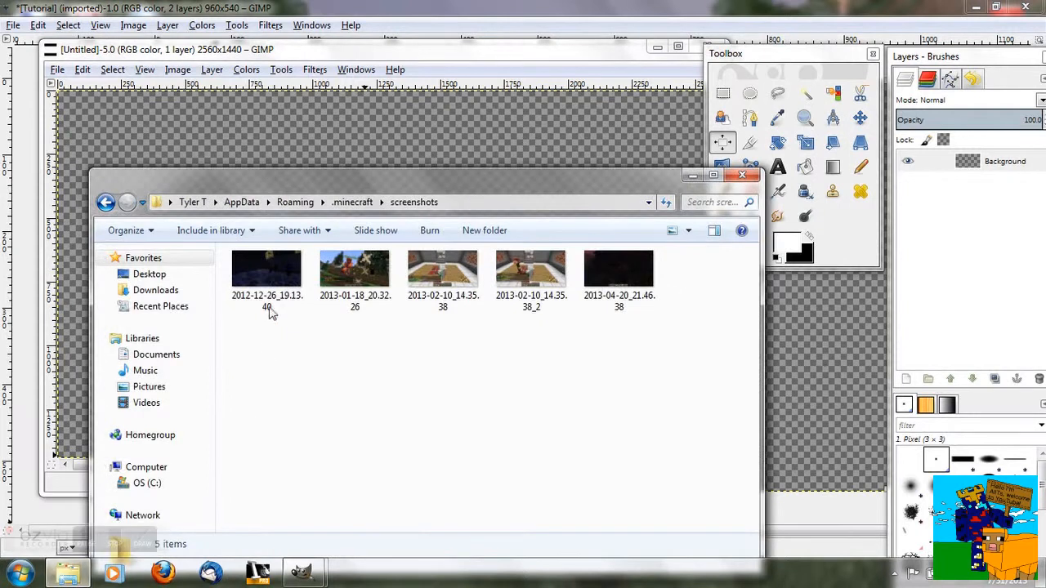
pyautogui.moveTo(278, 290); pyautogui.dragTo(267, 124)
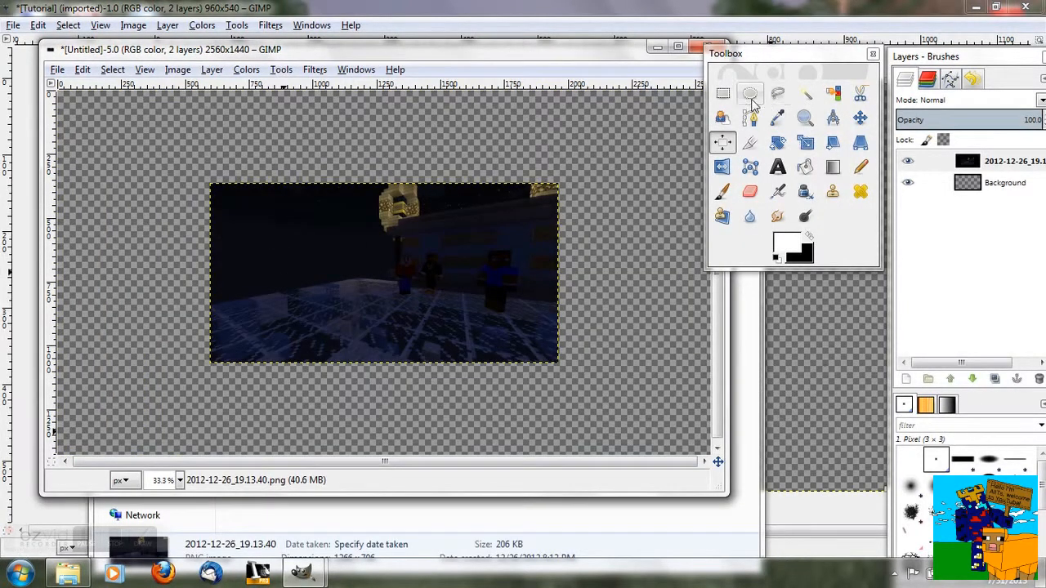
# - Scale the screenshot layer to 2560 × 1440 pixels and align it to fill the canvas
pyautogui.click(807, 143)
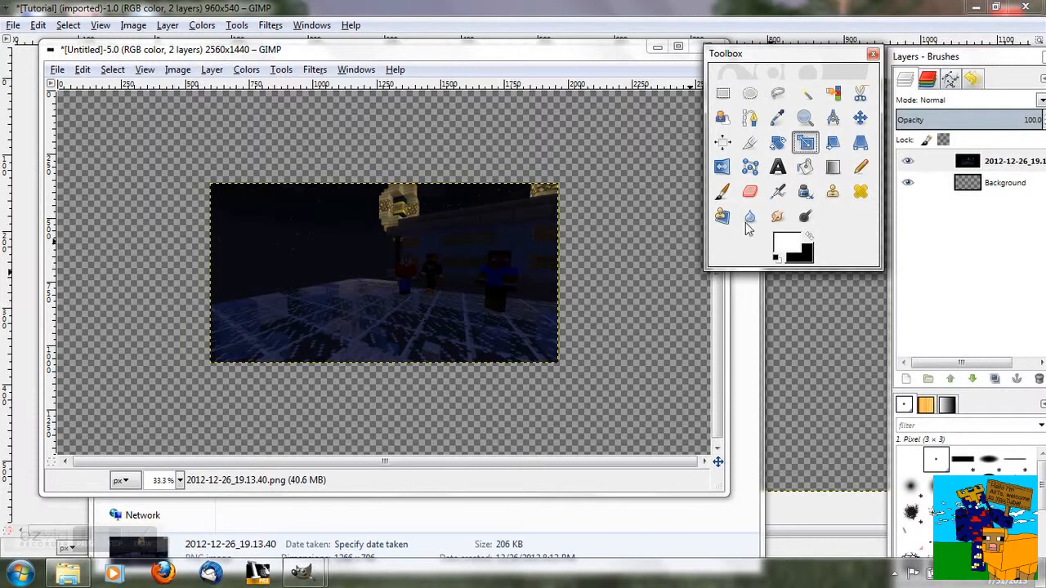
pyautogui.click(353, 275)
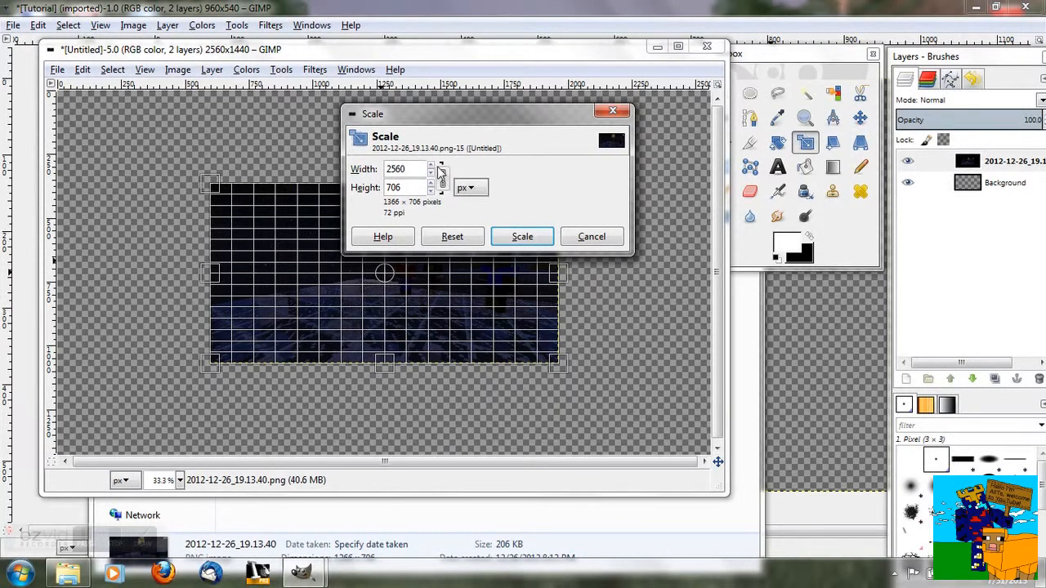
pyautogui.click(441, 172)
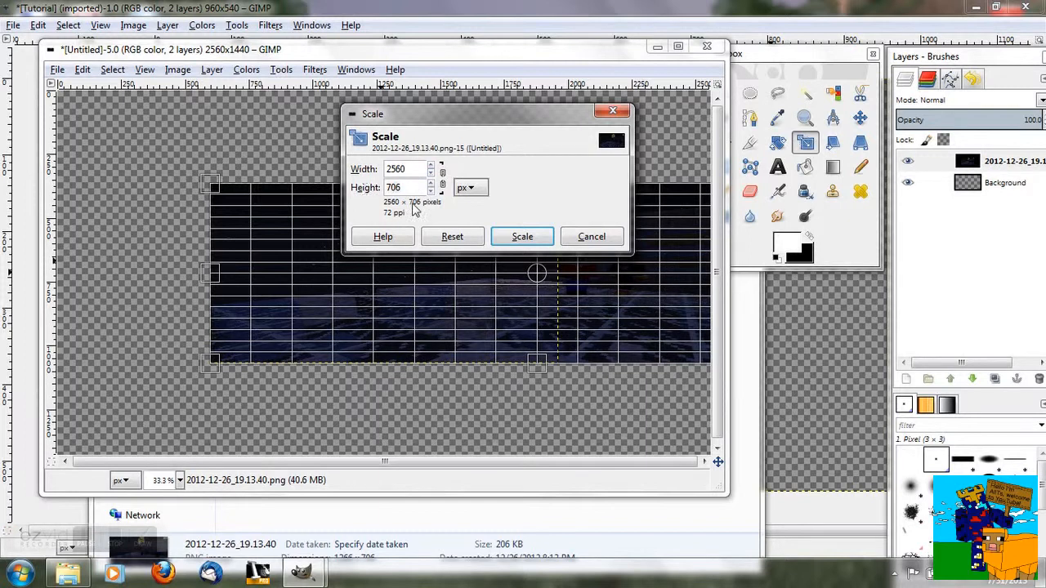
pyautogui.write('1440')
pyautogui.click(431, 185)
pyautogui.click(431, 193)
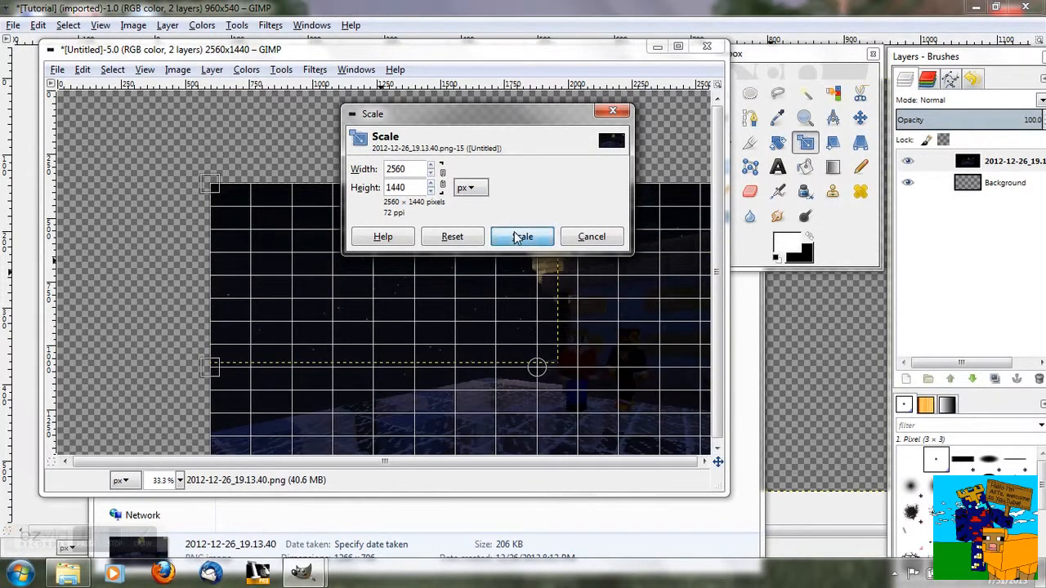
pyautogui.click(522, 236)
pyautogui.click(860, 117)
pyautogui.moveTo(571, 276); pyautogui.dragTo(411, 182)
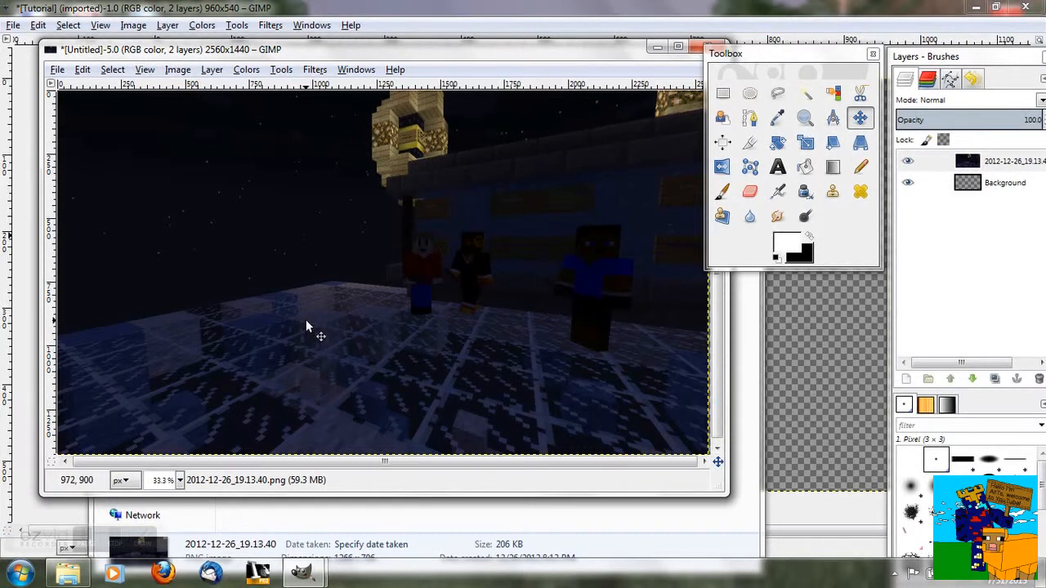
# - Switch to the Tutorial image and try to erase the '~/library/application support/minecraft' text label
pyautogui.moveTo(320, 51); pyautogui.dragTo(310, 161)
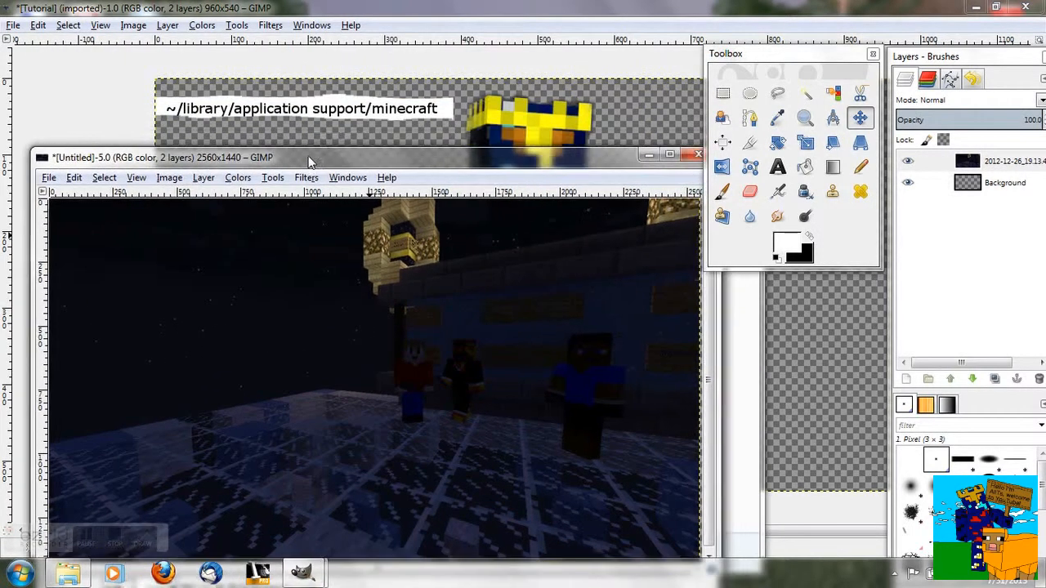
pyautogui.click(322, 132)
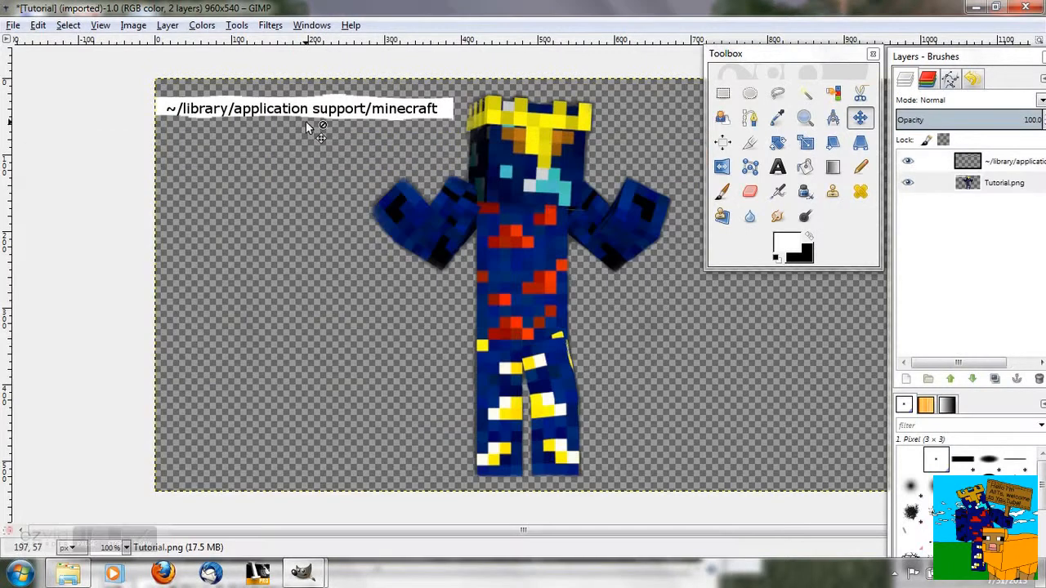
pyautogui.click(752, 192)
pyautogui.moveTo(445, 109); pyautogui.dragTo(136, 104)
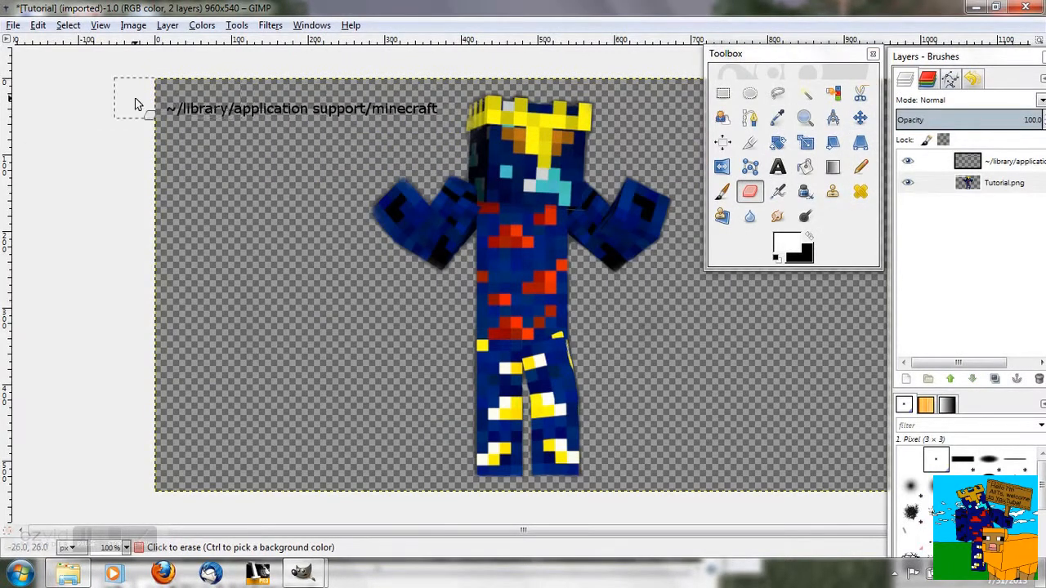
pyautogui.rightClick(962, 169)
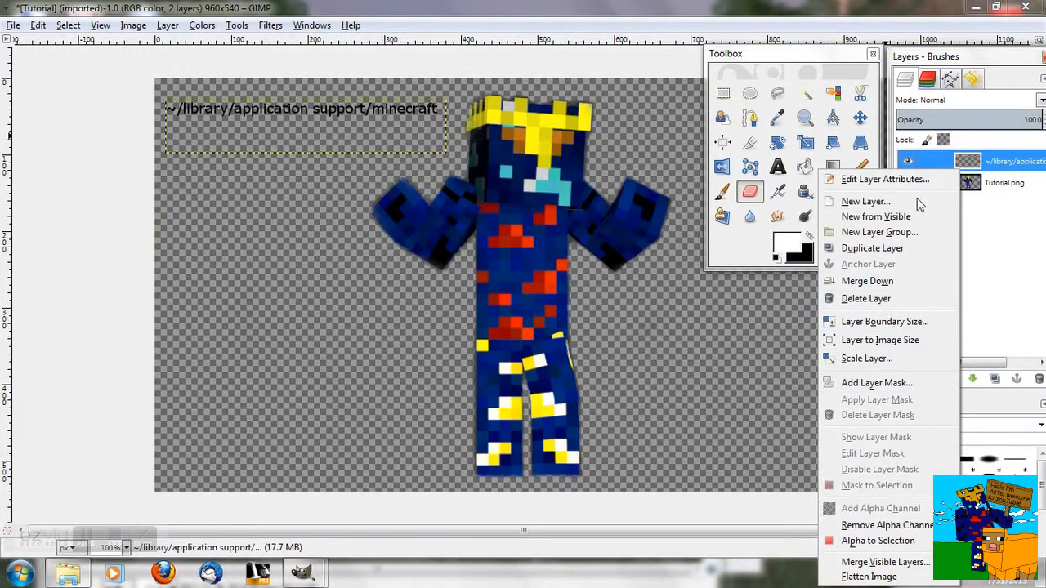
pyautogui.click(378, 81)
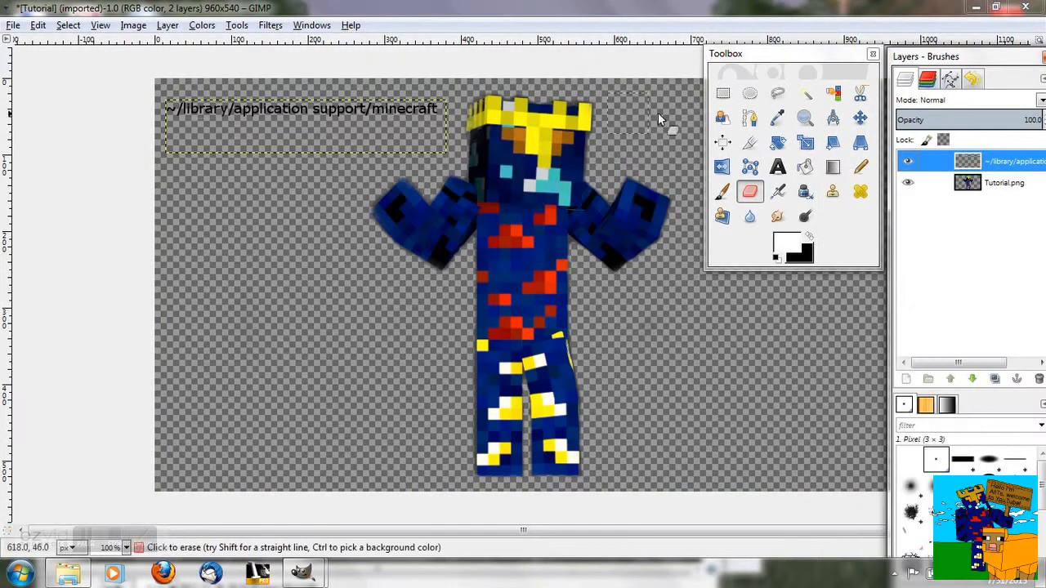
# - Cut the '~/library/application support/minecraft' text label layer out of the Tutorial image
pyautogui.click(859, 118)
pyautogui.rightClick(360, 103)
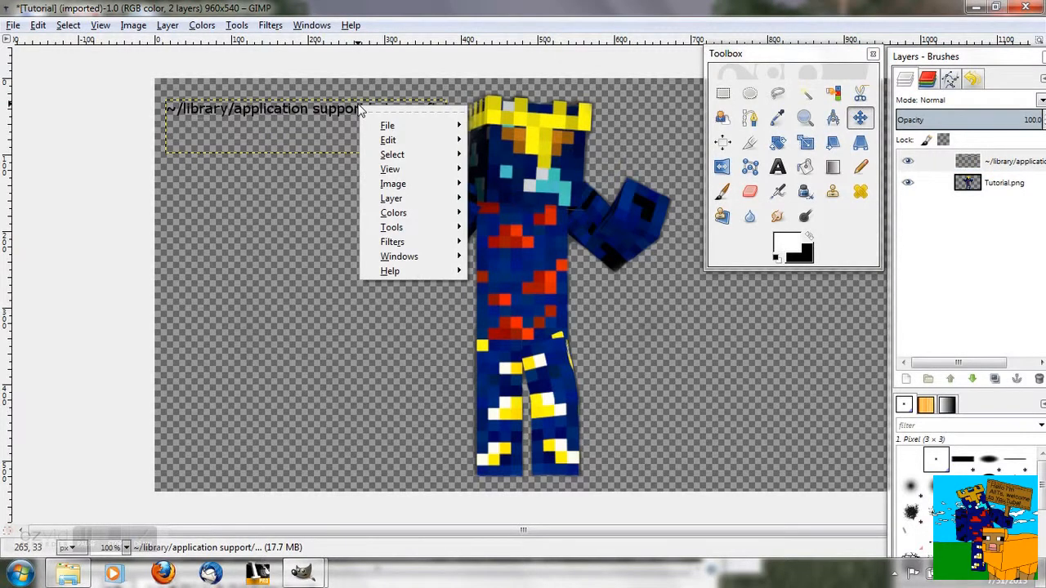
pyautogui.moveTo(411, 145)
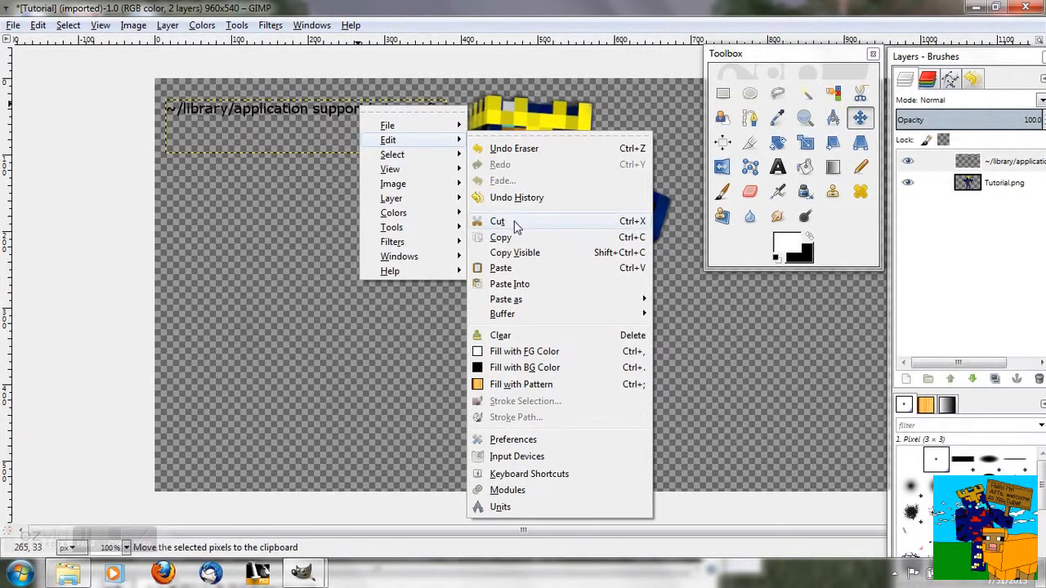
pyautogui.click(520, 155)
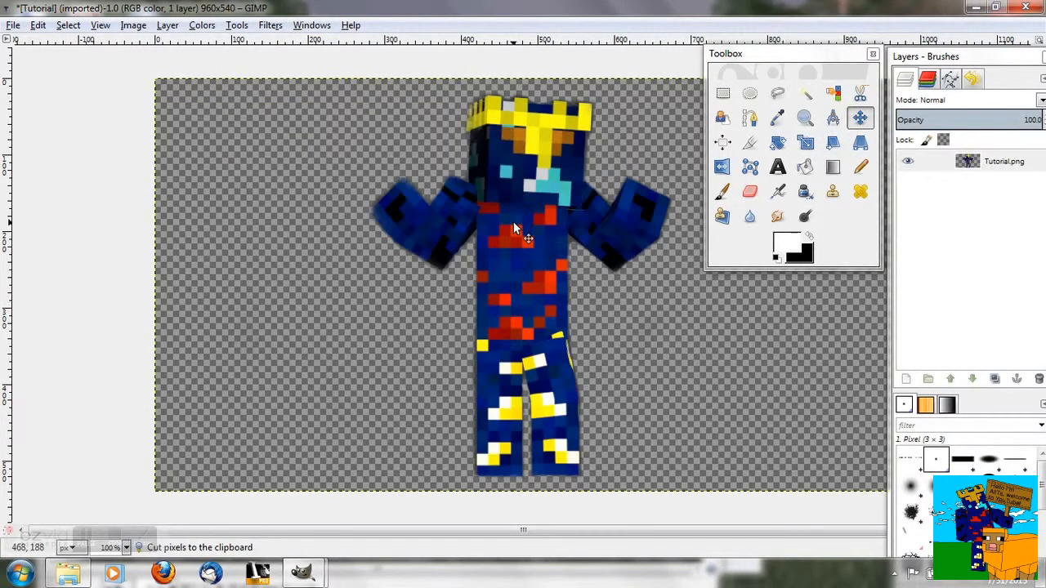
# - Export the image as Tutorial.png in the Pictures folder, replacing the existing file
pyautogui.click(12, 25)
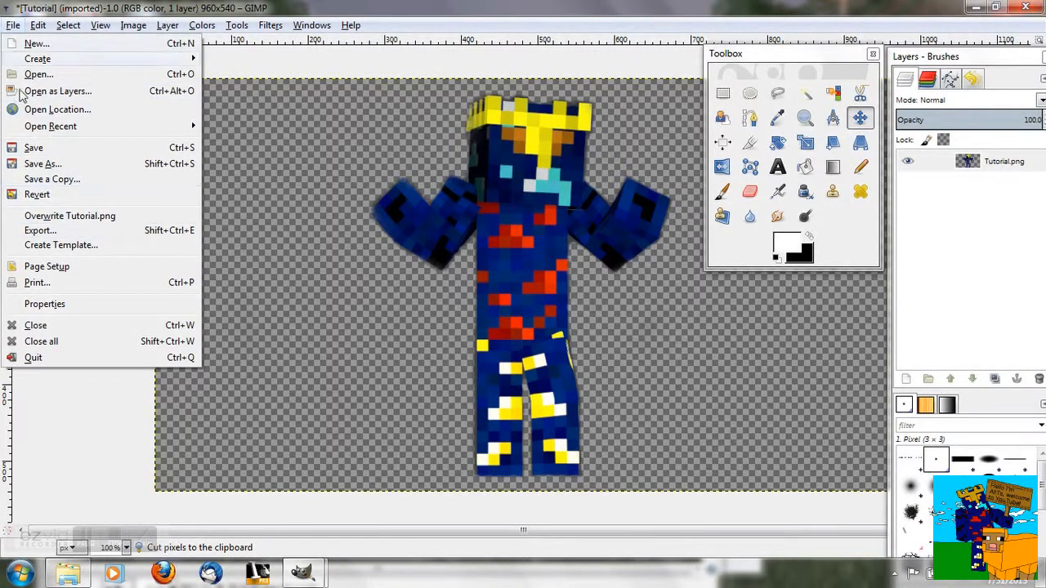
pyautogui.click(56, 232)
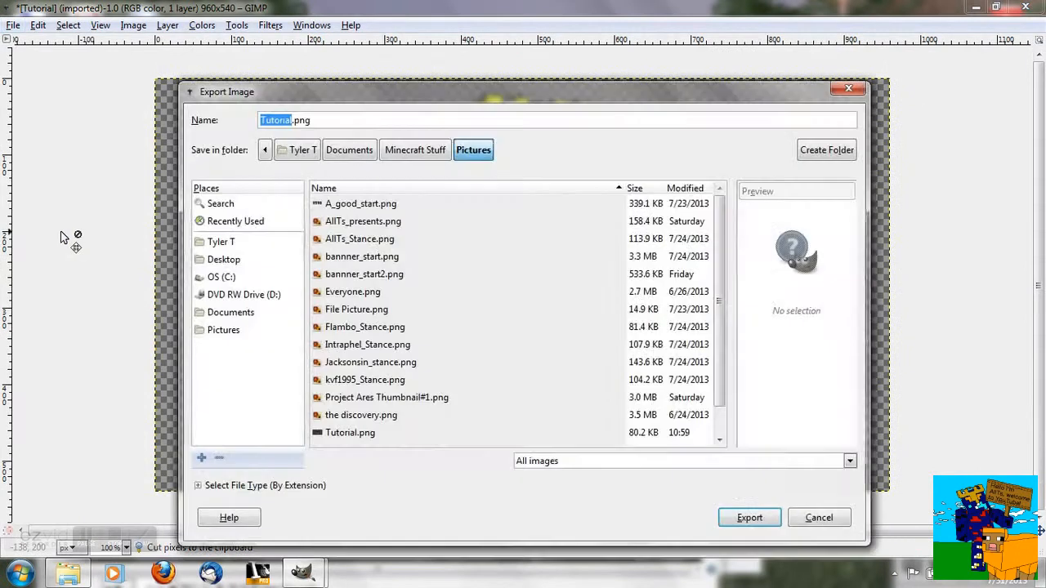
pyautogui.click(321, 120)
pyautogui.click(766, 517)
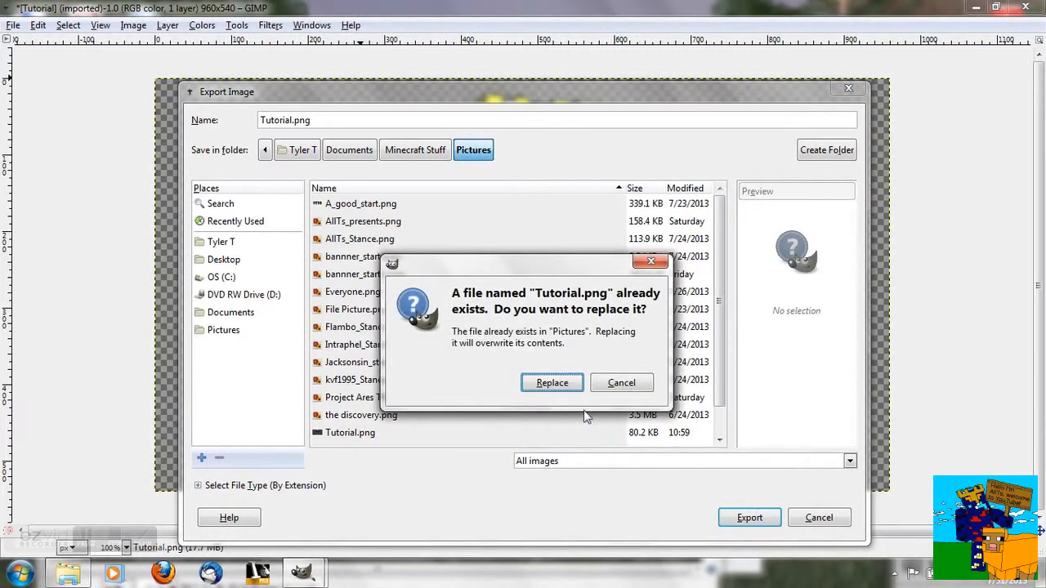
pyautogui.click(550, 383)
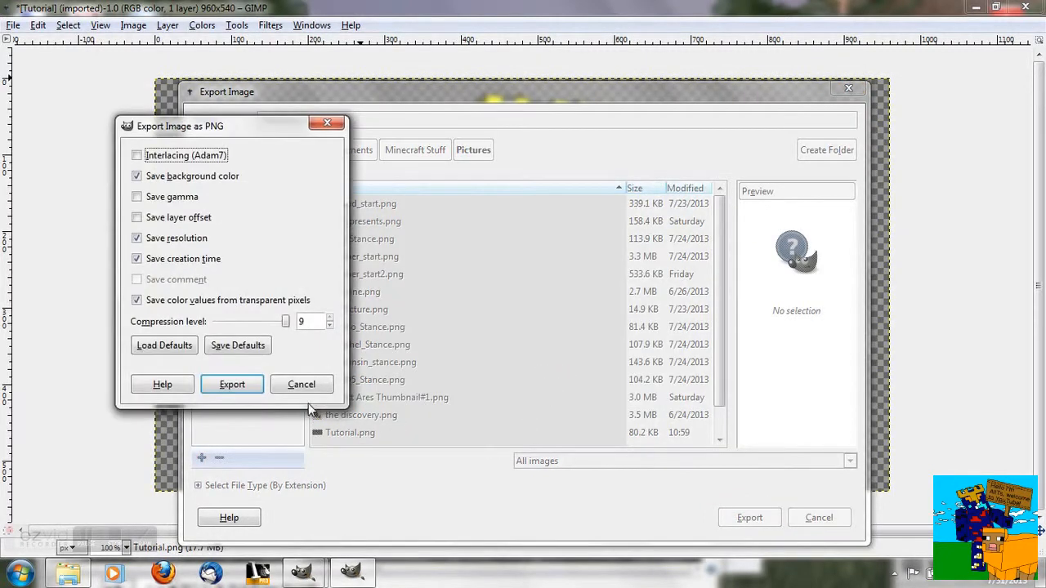
pyautogui.click(250, 384)
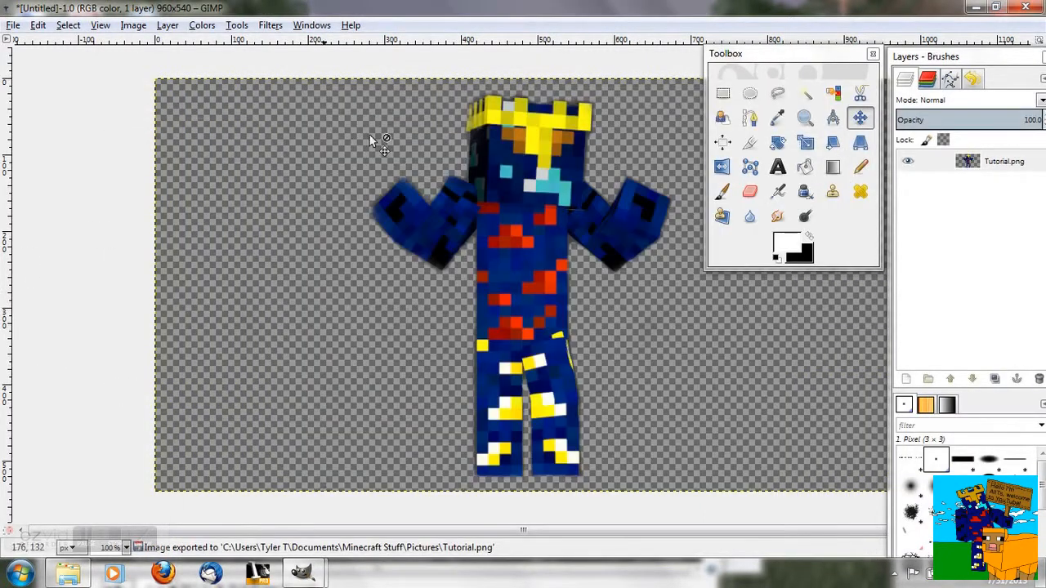
# - Close the Tutorial image window without saving
pyautogui.moveTo(509, 8); pyautogui.dragTo(390, 54)
pyautogui.moveTo(629, 65); pyautogui.dragTo(501, 49)
pyautogui.click(626, 42)
pyautogui.click(270, 386)
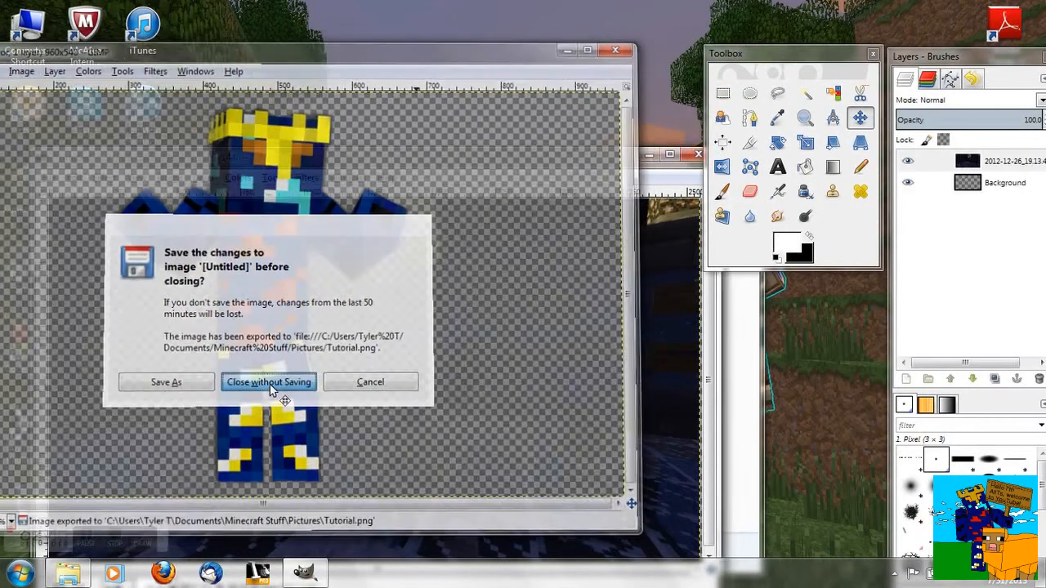
# - Open the Documents > Minecraft Stuff > Pictures folder in Explorer beside the composite
pyautogui.moveTo(365, 167); pyautogui.dragTo(363, 1)
pyautogui.doubleClick(228, 9)
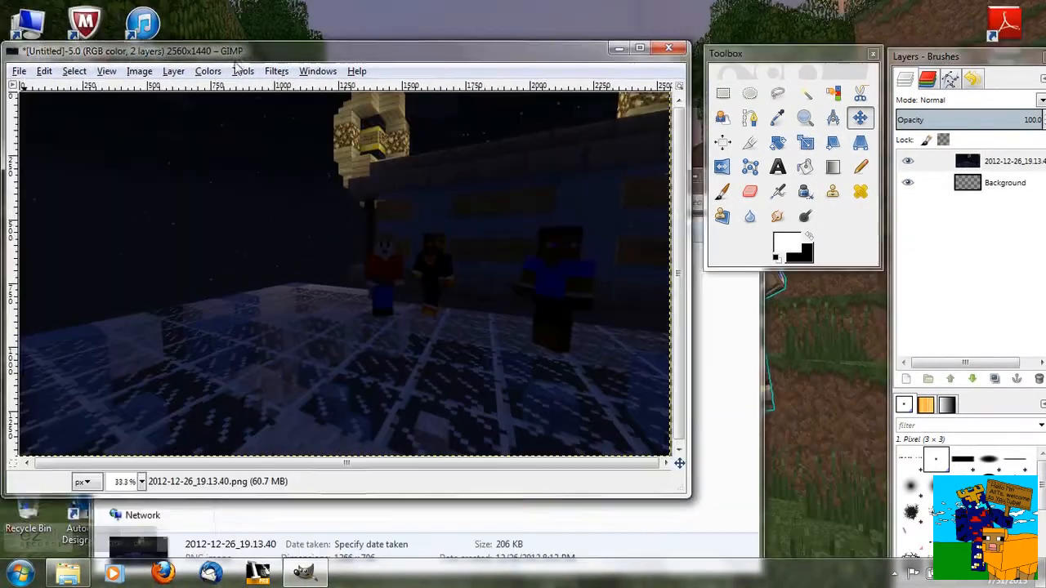
pyautogui.doubleClick(17, 28)
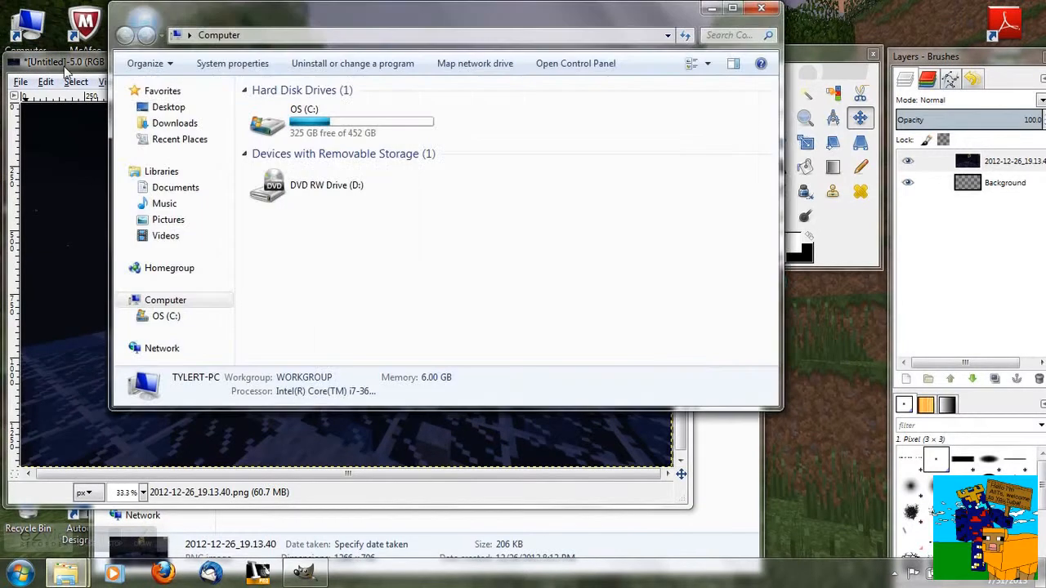
pyautogui.click(168, 188)
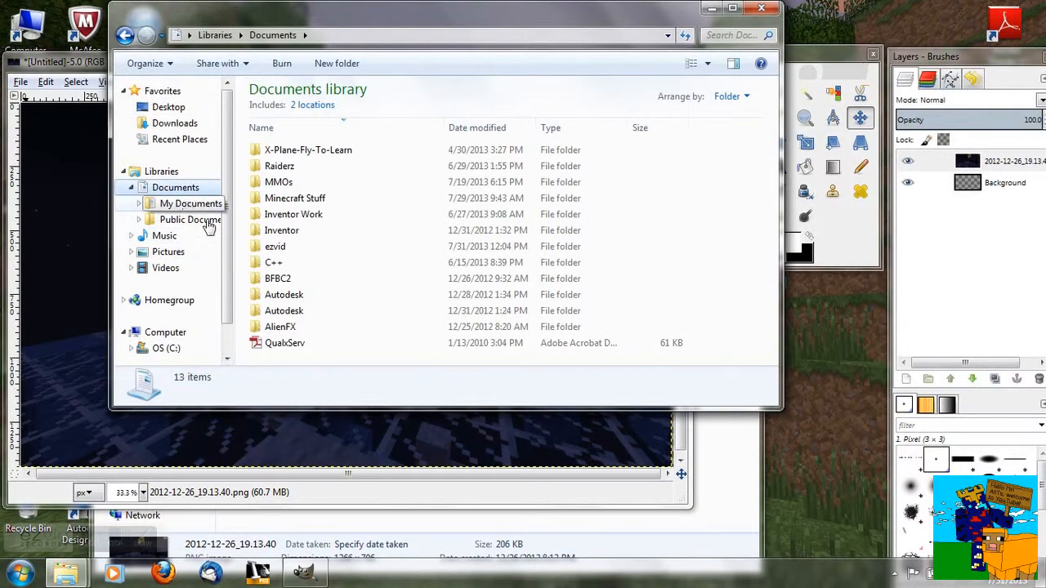
pyautogui.doubleClick(301, 198)
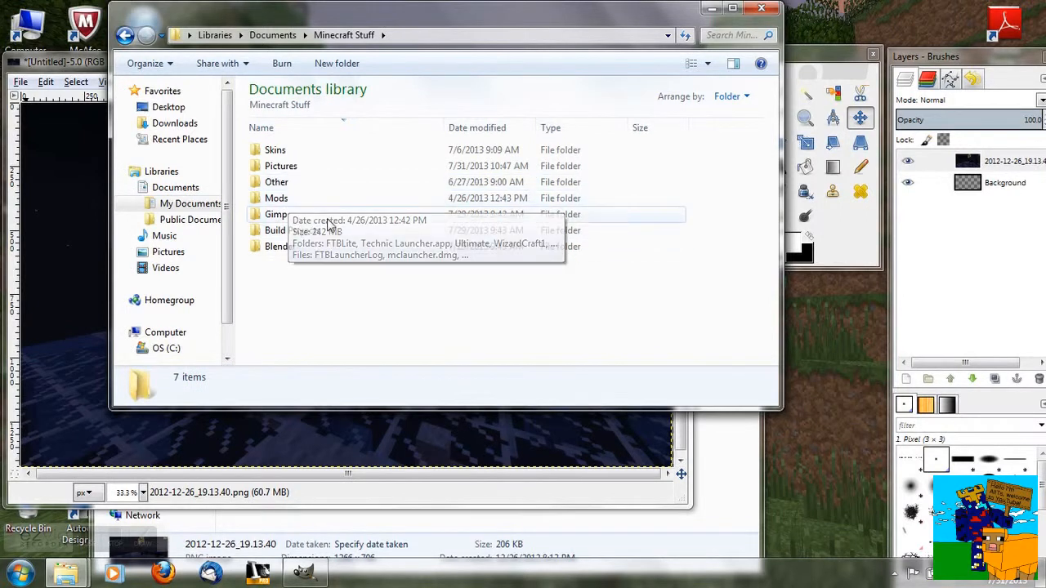
pyautogui.doubleClick(292, 167)
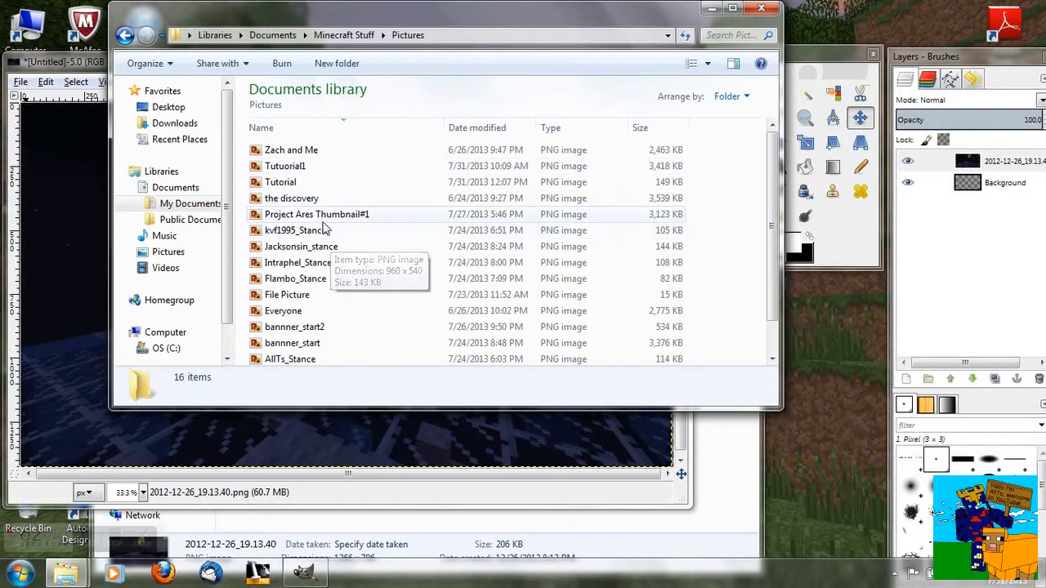
# - Drag Tutorial.png from Explorer into the composite as a new layer
pyautogui.click(297, 185)
pyautogui.moveTo(289, 186); pyautogui.dragTo(94, 272)
pyautogui.moveTo(53, 333); pyautogui.dragTo(54, 334)
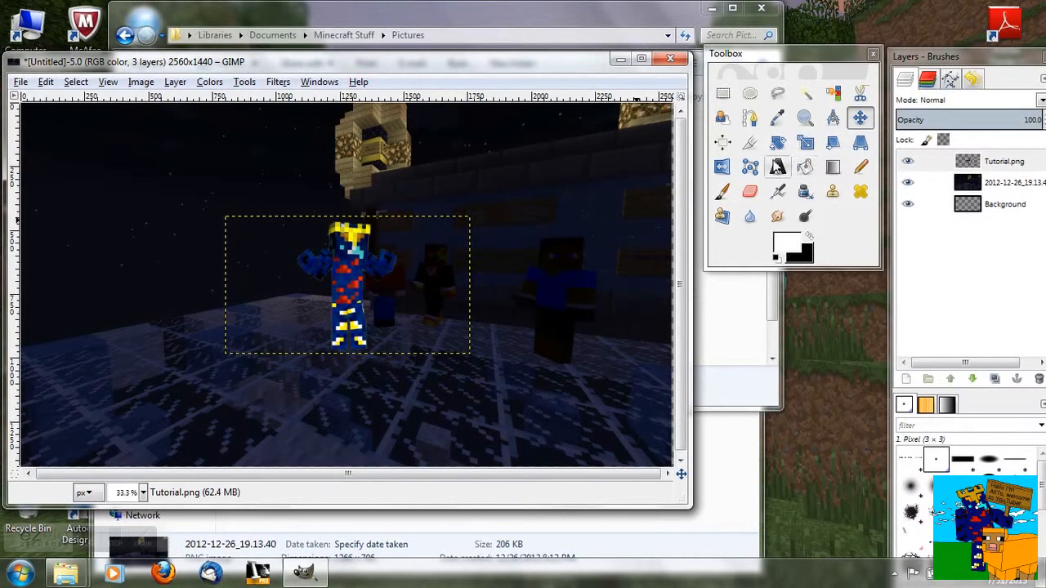
# - Enlarge the Tutorial.png character layer and move it left of the characters in the background
pyautogui.click(805, 143)
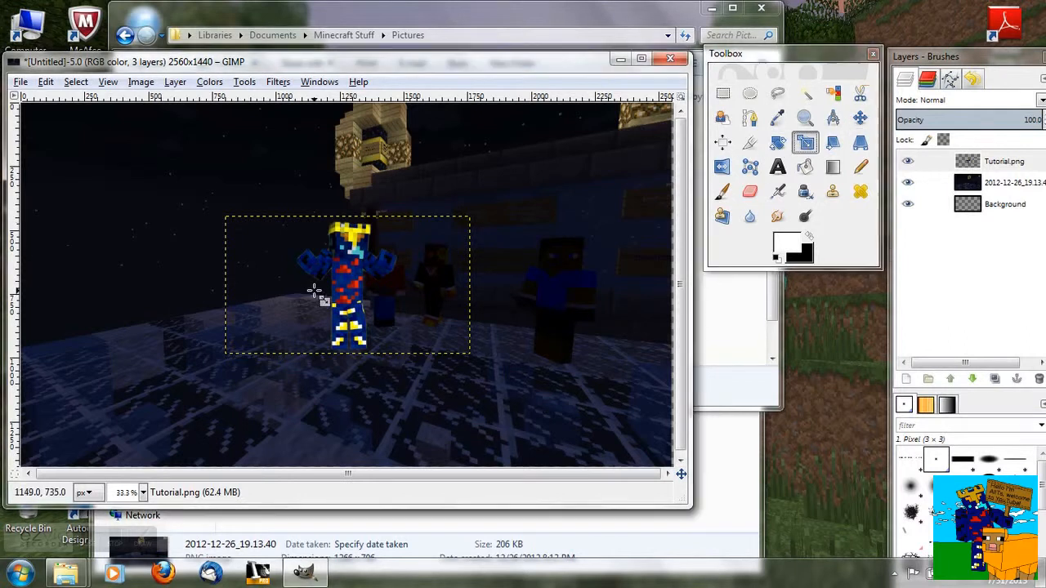
pyautogui.click(313, 291)
pyautogui.moveTo(449, 112); pyautogui.dragTo(146, 86)
pyautogui.moveTo(467, 214); pyautogui.dragTo(581, 137)
pyautogui.click(225, 208)
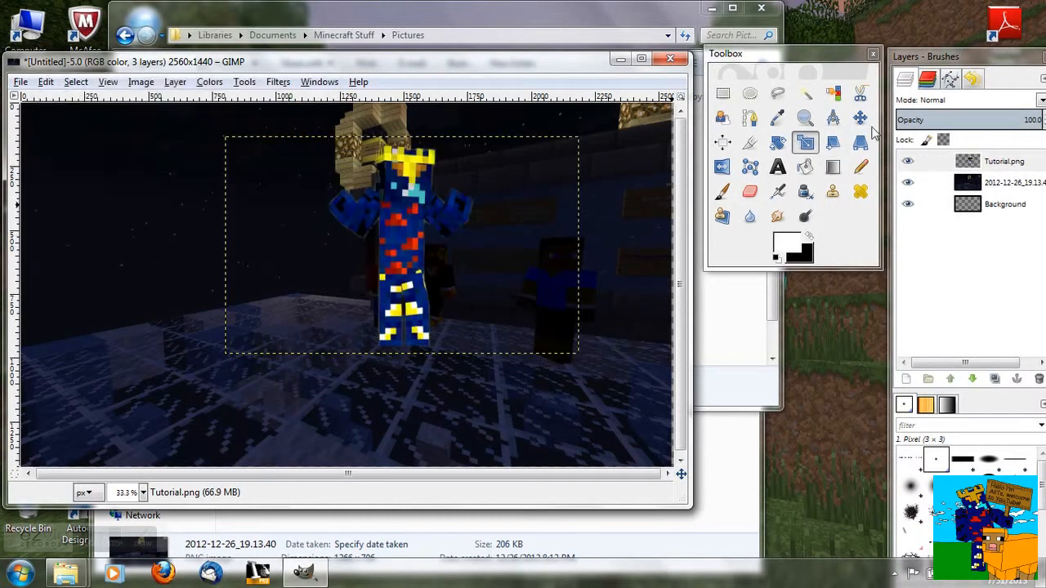
pyautogui.click(859, 118)
pyautogui.moveTo(399, 222); pyautogui.dragTo(309, 264)
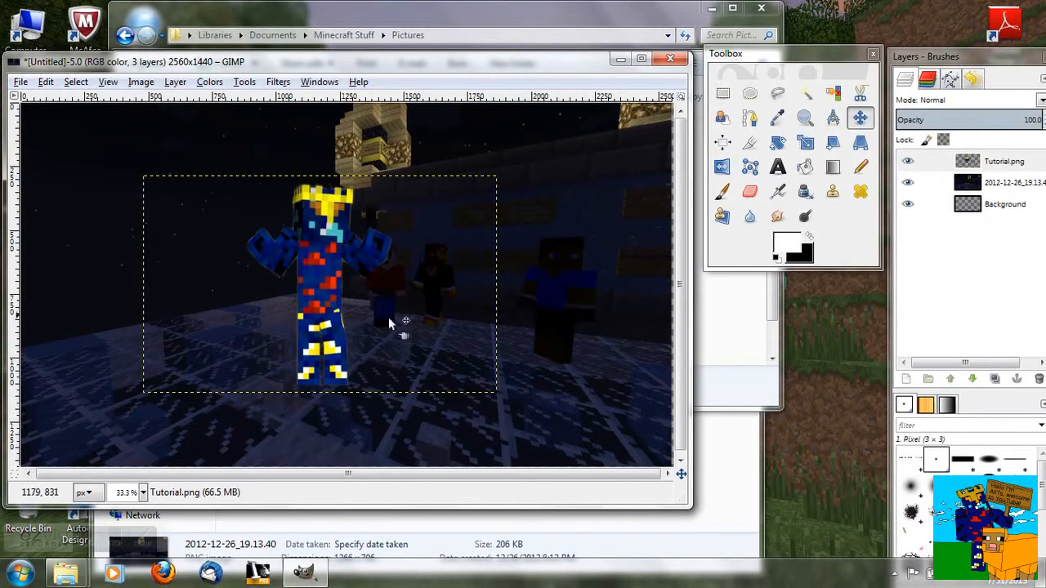
# - Drag Flambo_Stance.png from Explorer into the composite as a new layer
pyautogui.moveTo(379, 65); pyautogui.dragTo(570, 203)
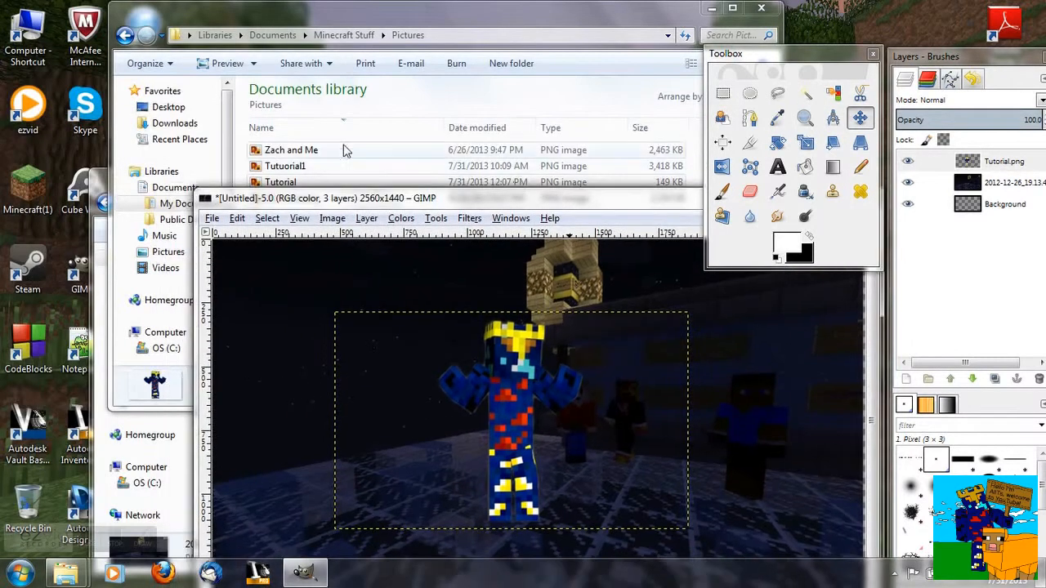
pyautogui.click(344, 150)
pyautogui.moveTo(315, 278); pyautogui.dragTo(284, 459)
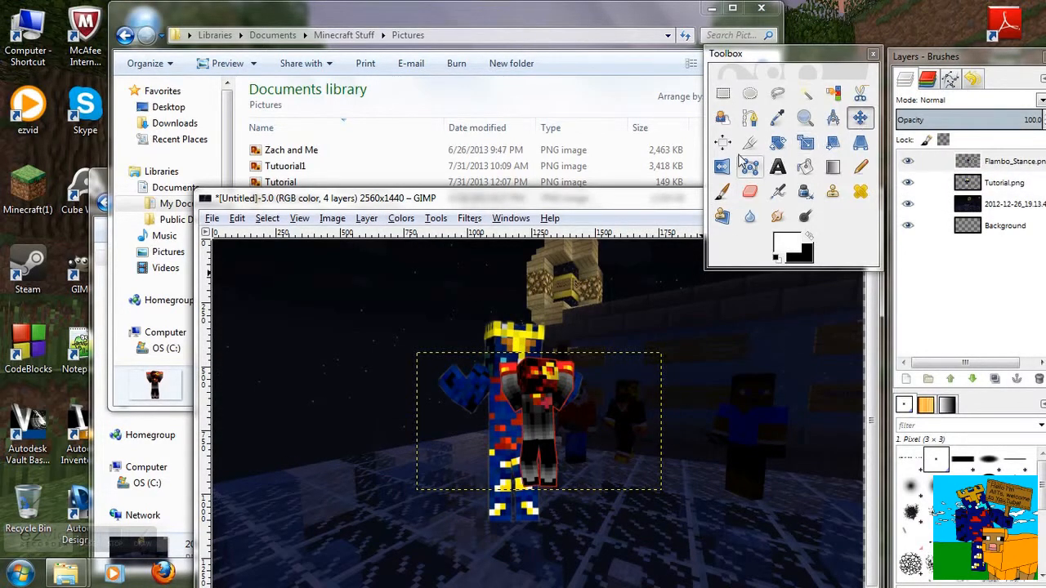
pyautogui.click(805, 142)
pyautogui.click(627, 442)
pyautogui.moveTo(668, 358); pyautogui.dragTo(782, 291)
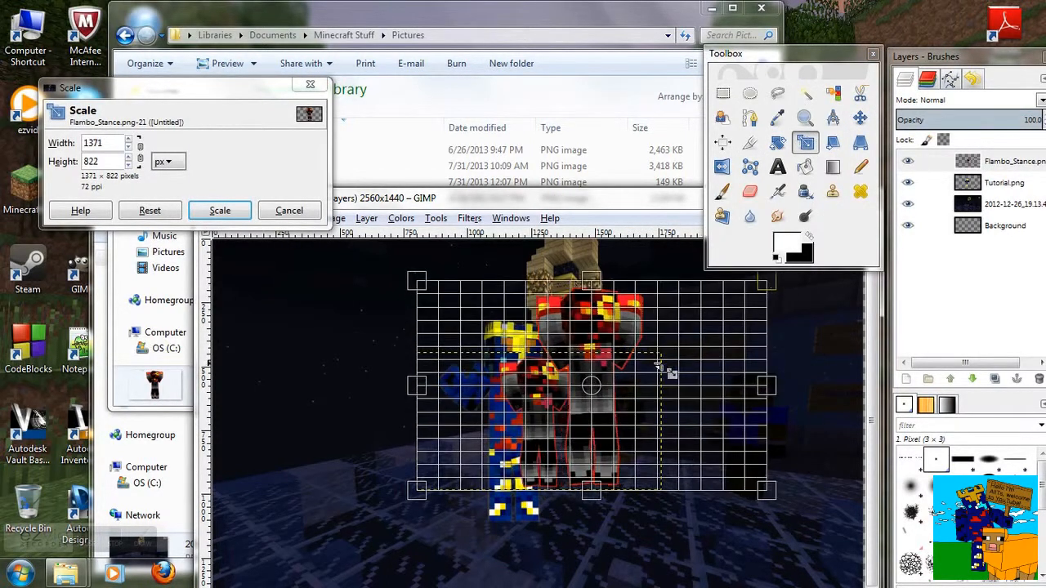
pyautogui.click(859, 118)
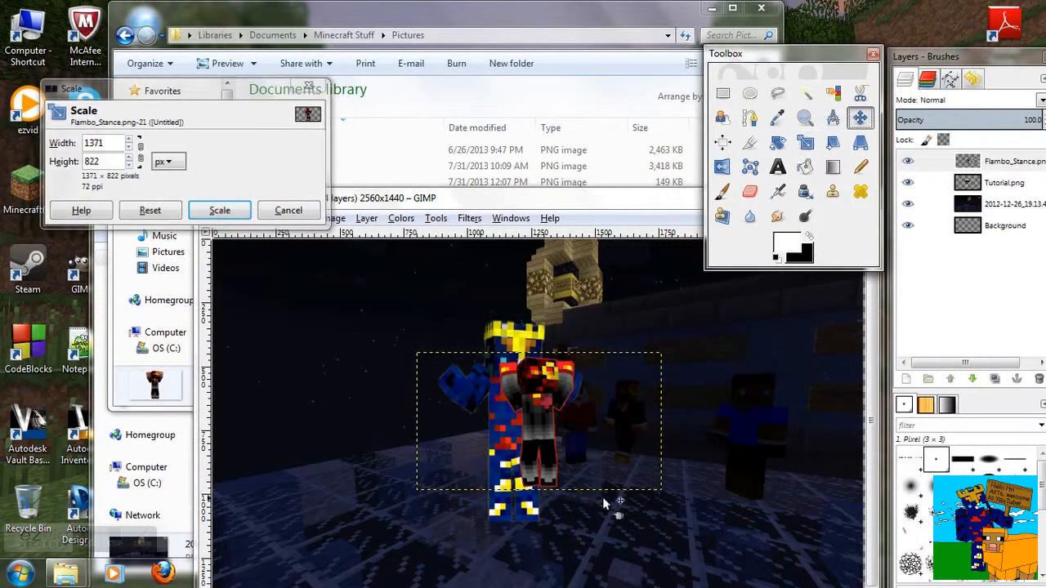
# - Scale the Flambo_Stance.png layer up to about 1257 × 807 pixels
pyautogui.click(807, 143)
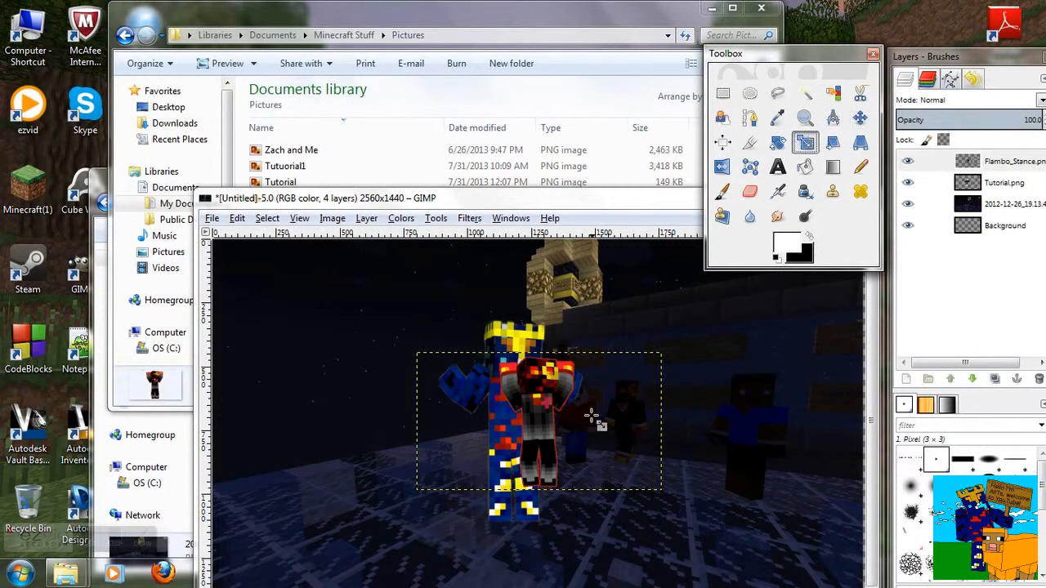
pyautogui.click(593, 420)
pyautogui.moveTo(678, 357); pyautogui.dragTo(726, 292)
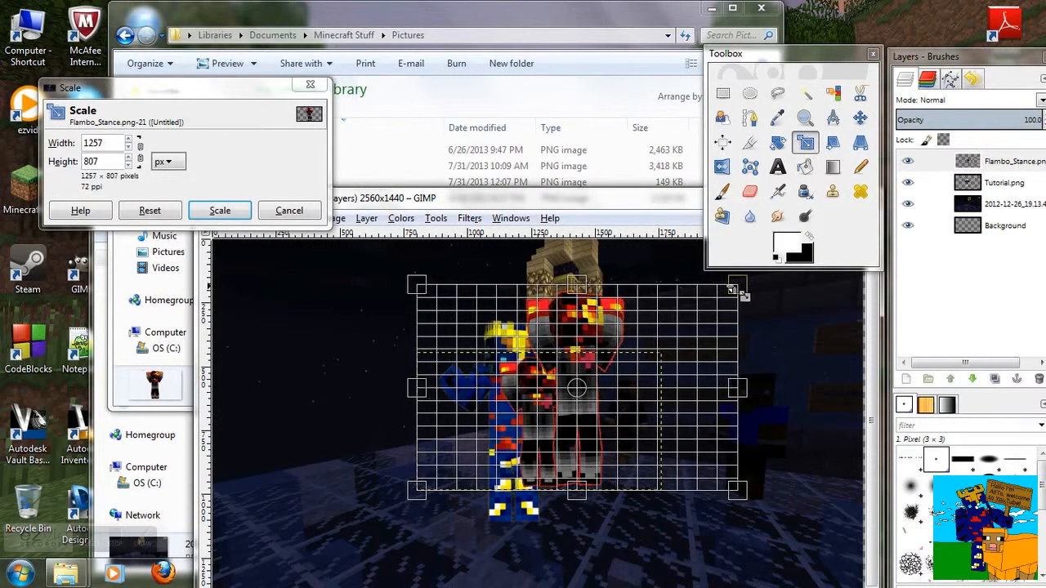
pyautogui.click(220, 210)
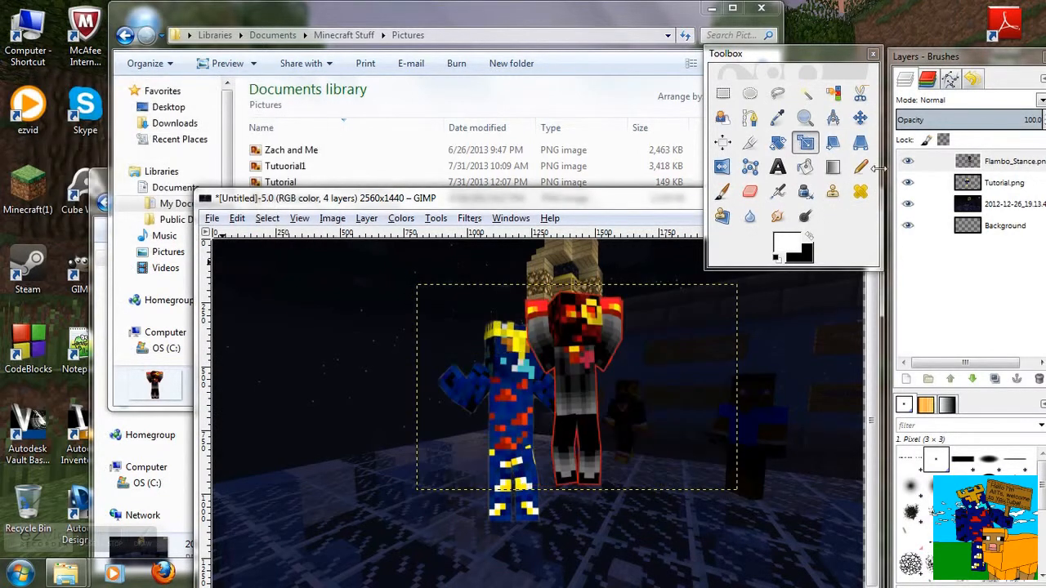
# - Move the Flambo_Stance character to the right of the Tutorial character
pyautogui.click(861, 121)
pyautogui.moveTo(568, 405); pyautogui.dragTo(629, 426)
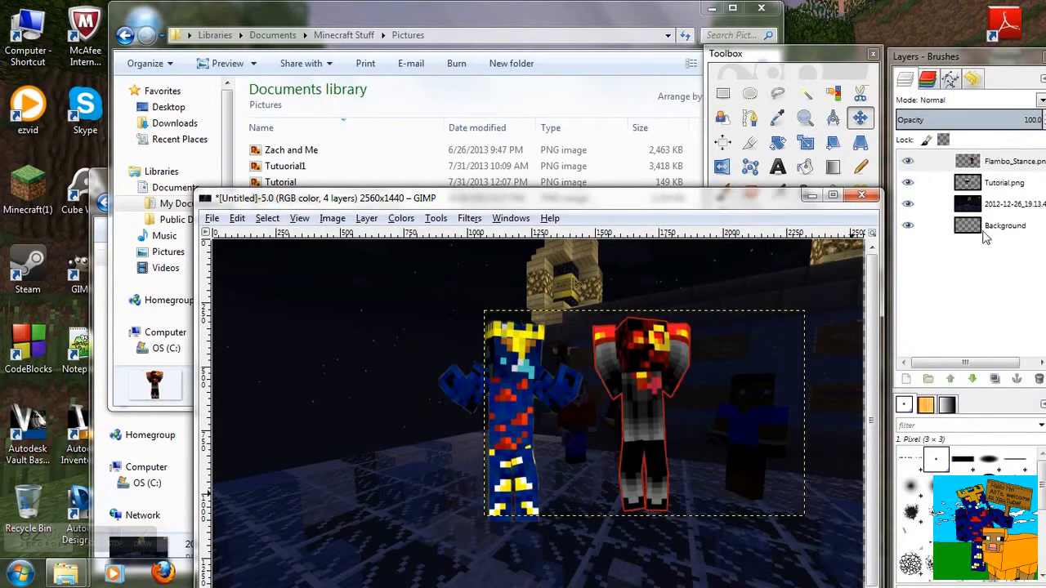
pyautogui.moveTo(667, 202); pyautogui.dragTo(544, 36)
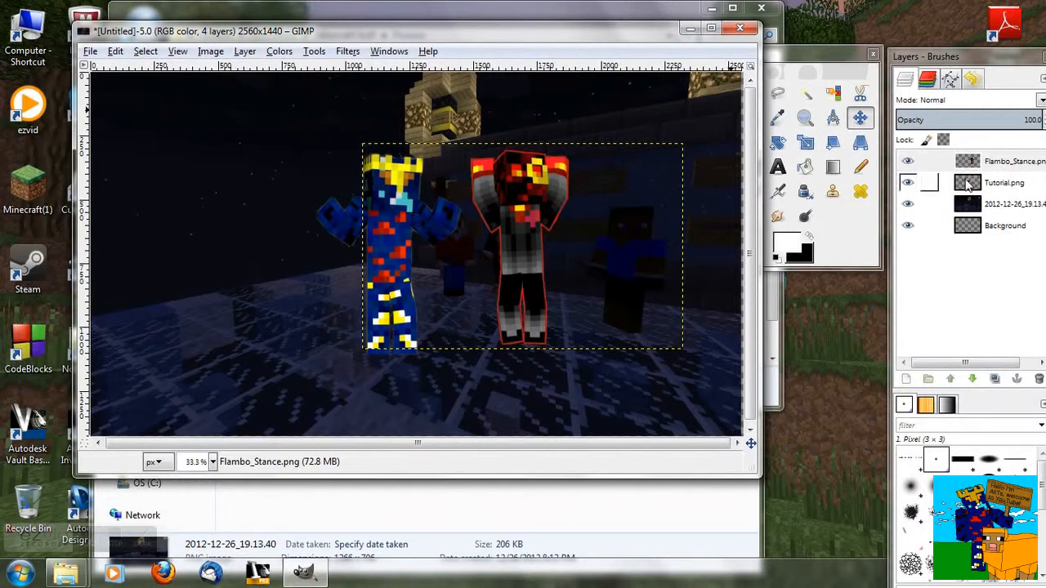
# - Lower the Flambo_Stance.png layer below the Tutorial.png layer in the layer stack
pyautogui.click(965, 162)
pyautogui.moveTo(962, 55); pyautogui.dragTo(740, 9)
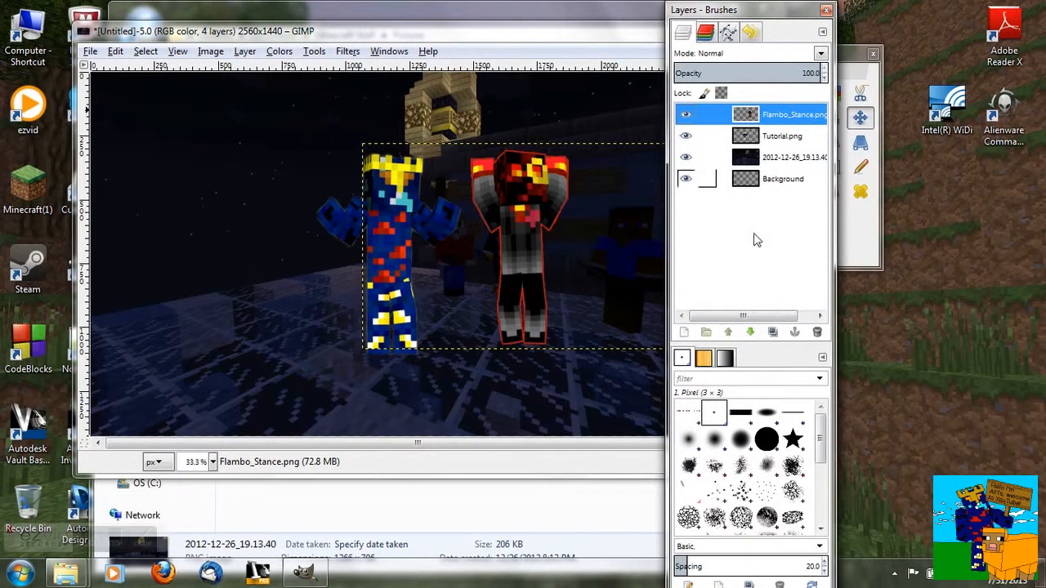
pyautogui.click(751, 334)
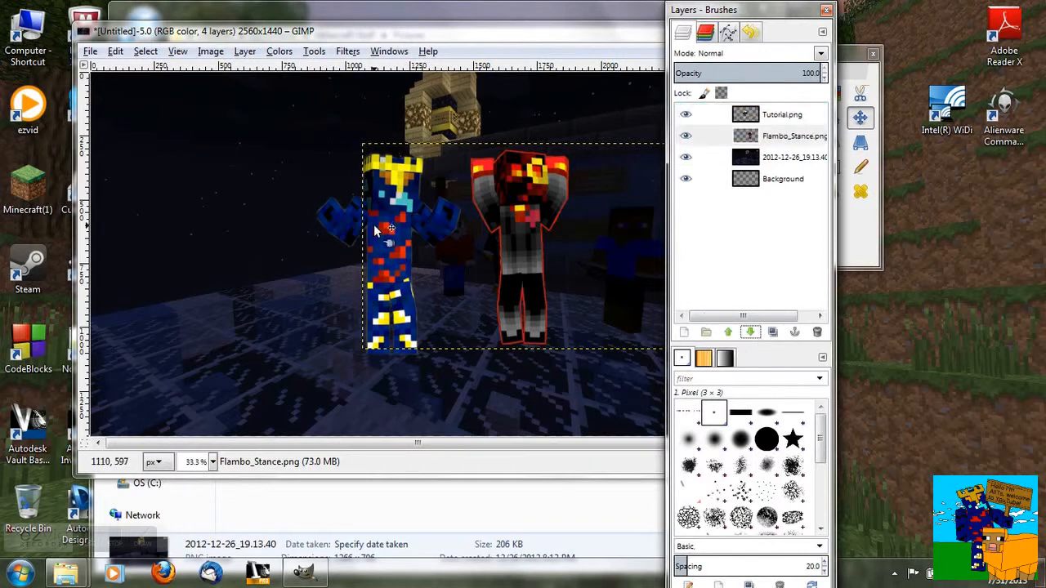
# - Move the Tutorial.png character right so it stands in front of the Flambo character
pyautogui.click(746, 136)
pyautogui.click(746, 116)
pyautogui.moveTo(382, 222); pyautogui.dragTo(427, 217)
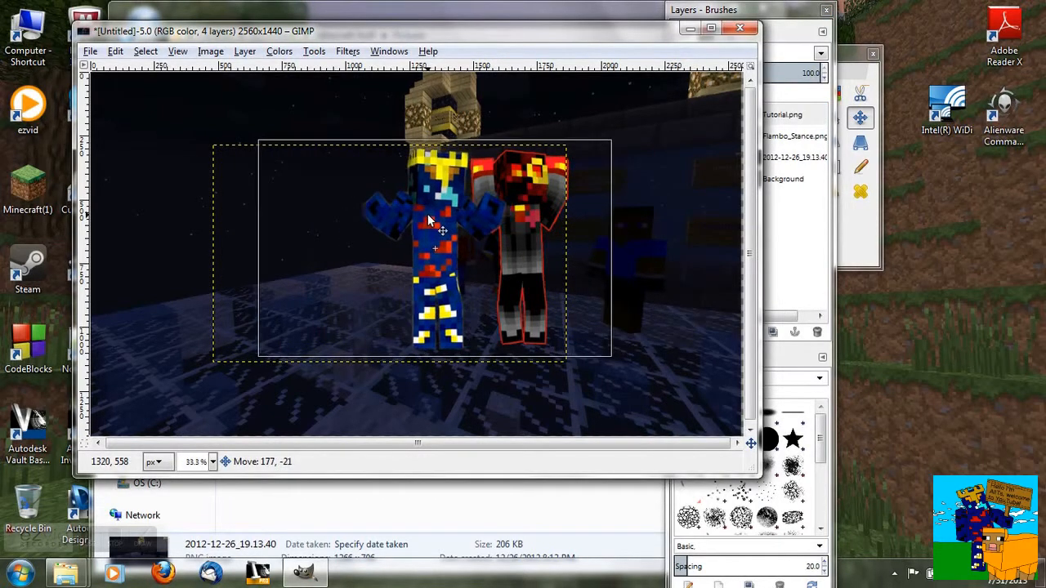
pyautogui.moveTo(253, 34); pyautogui.dragTo(380, 29)
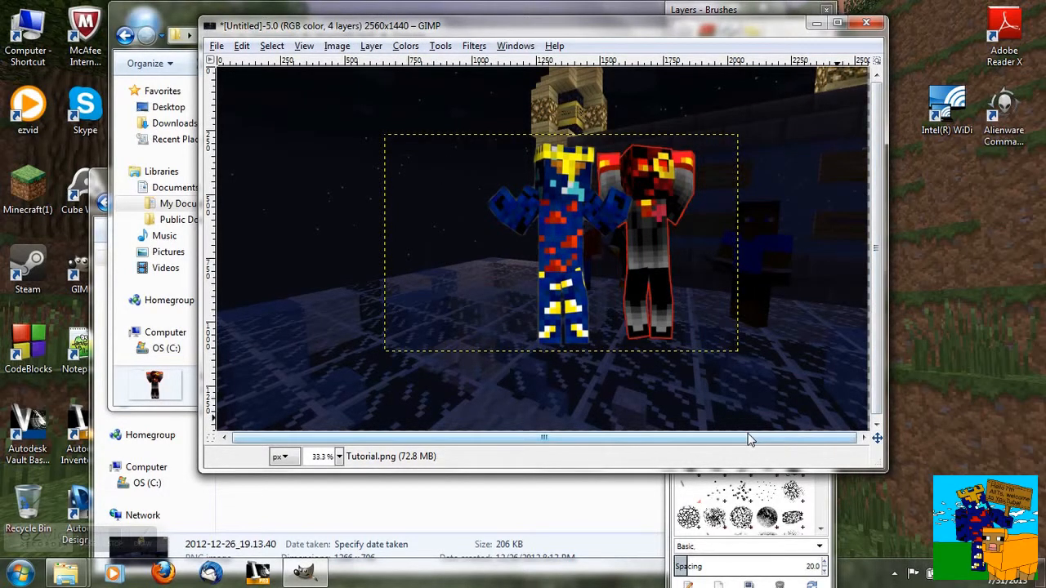
pyautogui.click(217, 45)
pyautogui.click(264, 256)
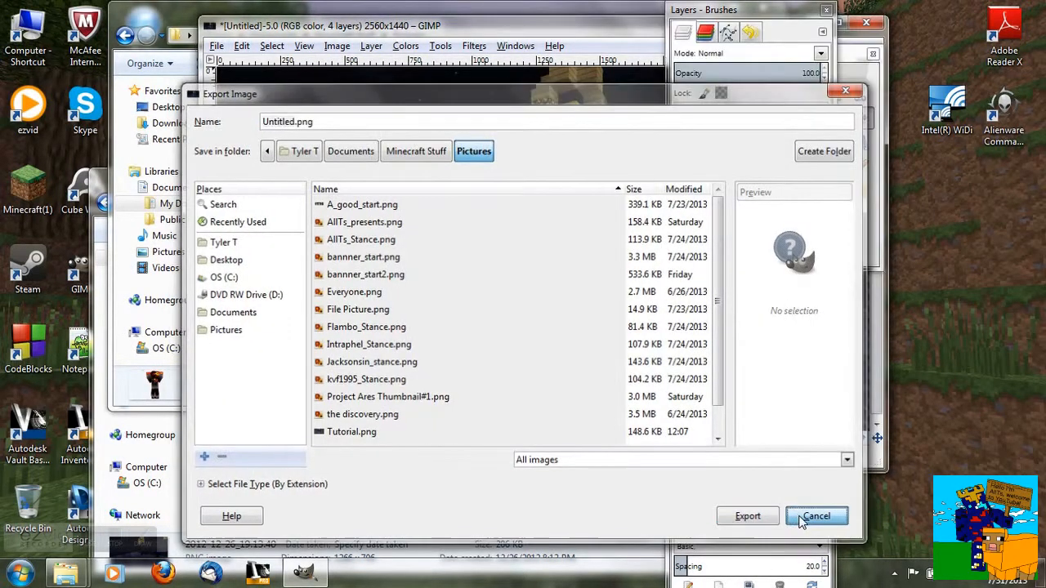
pyautogui.click(818, 517)
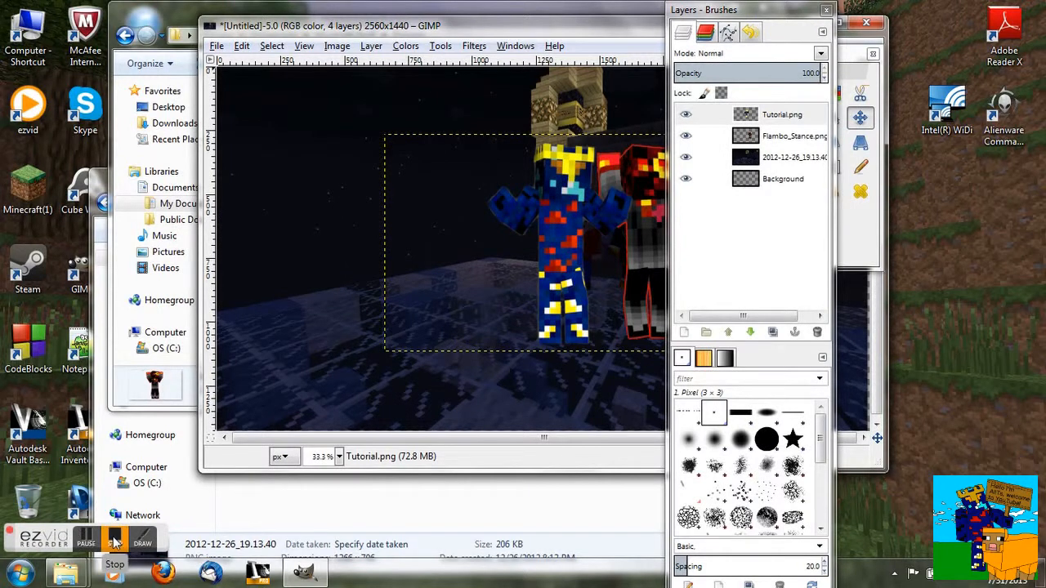